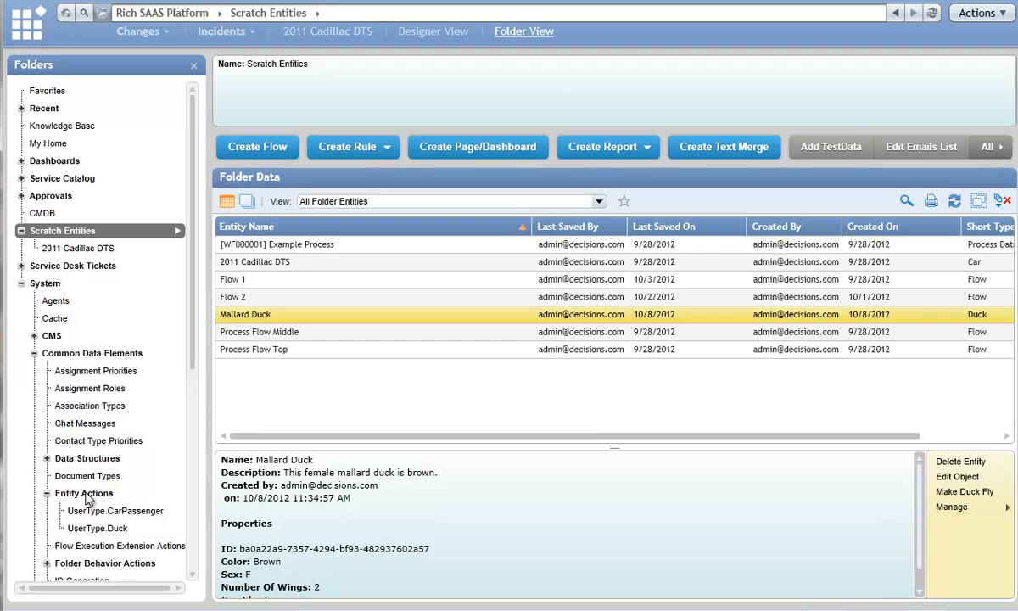
# Start a new Folder Extension data structure in the Data Structures folder and set its type name to Zoo.
pyautogui.click(85, 458)
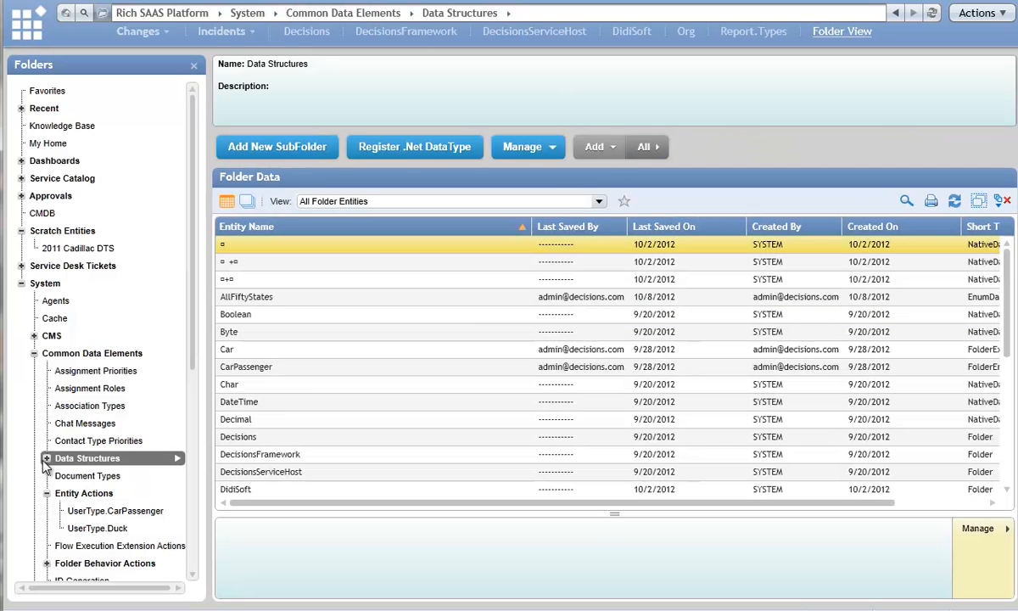
pyautogui.click(46, 458)
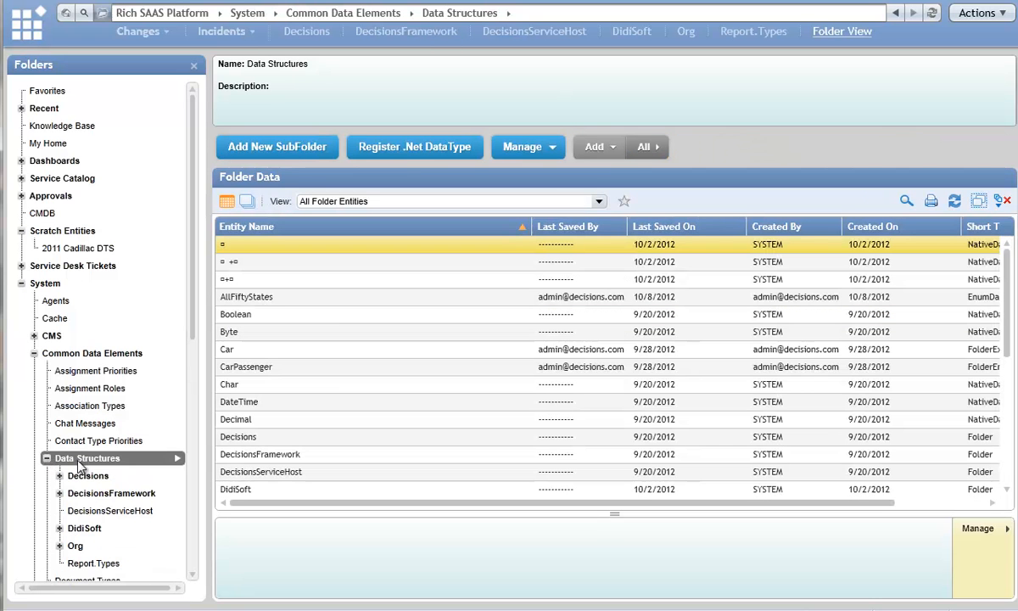
pyautogui.click(611, 148)
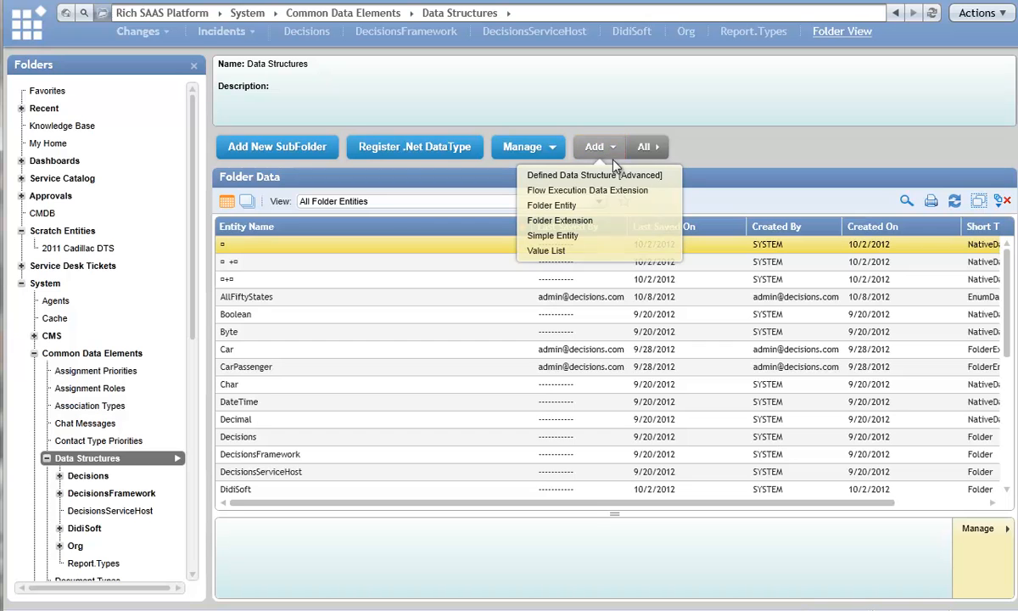
pyautogui.click(590, 233)
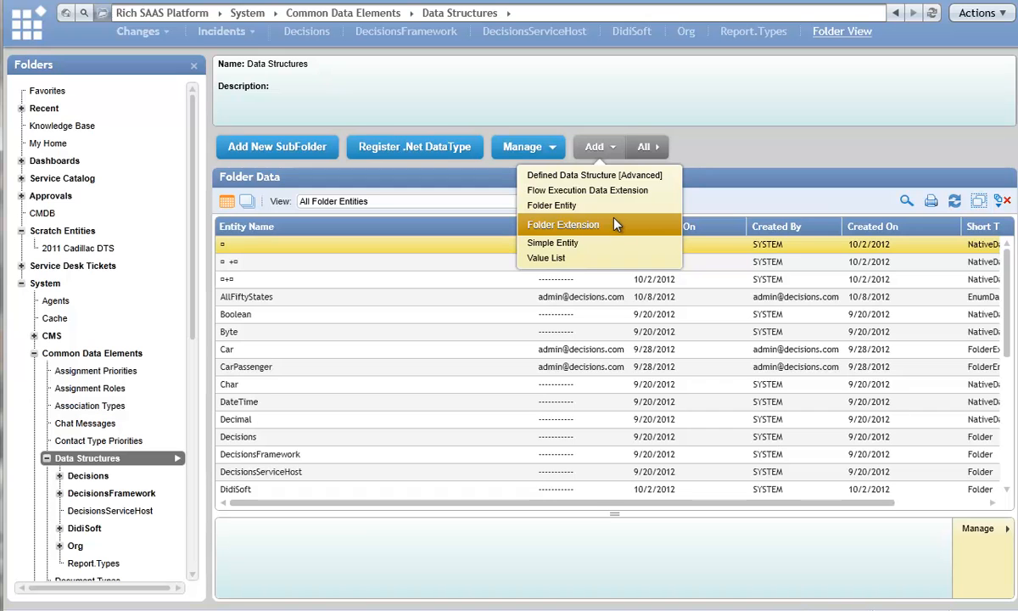
pyautogui.click(617, 225)
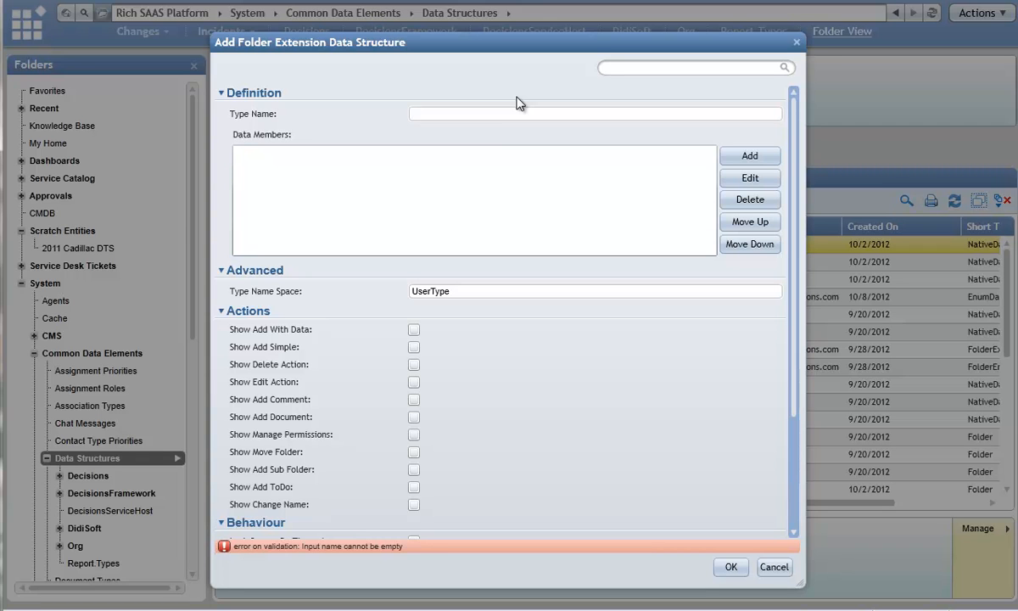
pyautogui.write('Zoo')
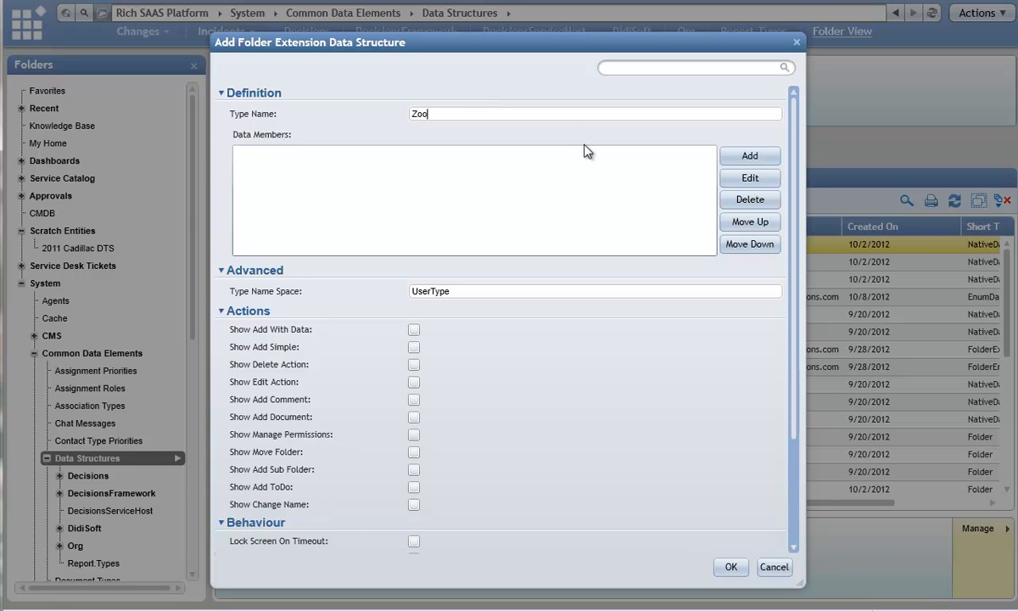
# Add a data member named NumberOfEmployees with the type Int16 to the Zoo structure.
pyautogui.click(750, 155)
pyautogui.write('Employees')
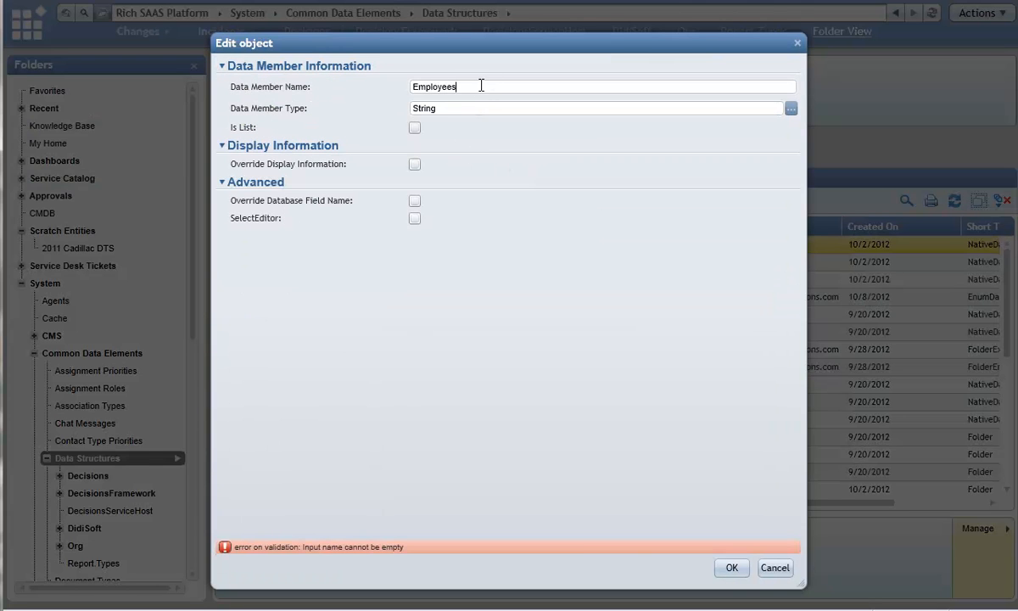
pyautogui.press('Home')
pyautogui.write('NumberOf')
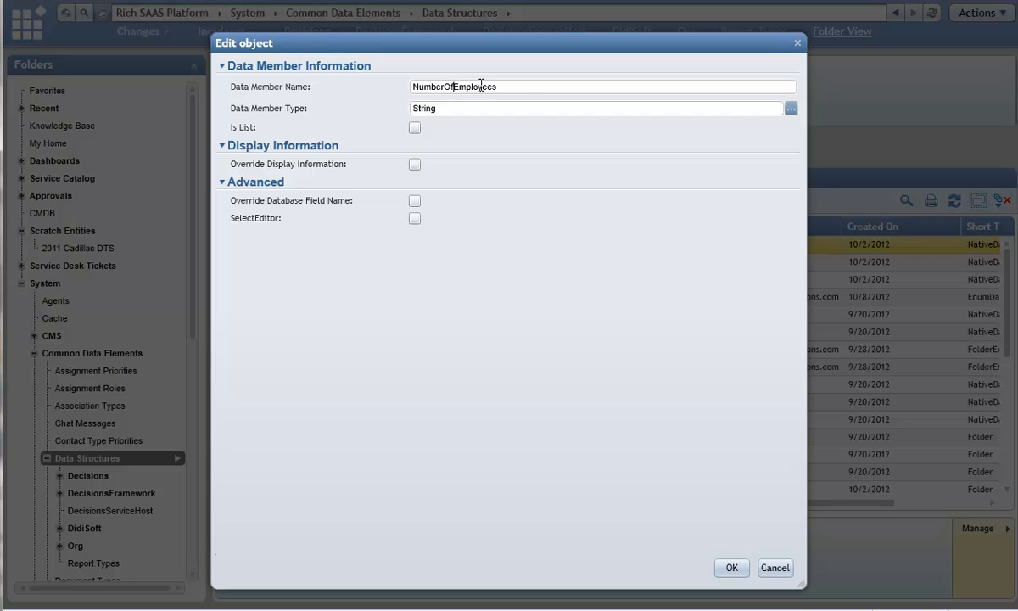
pyautogui.click(790, 110)
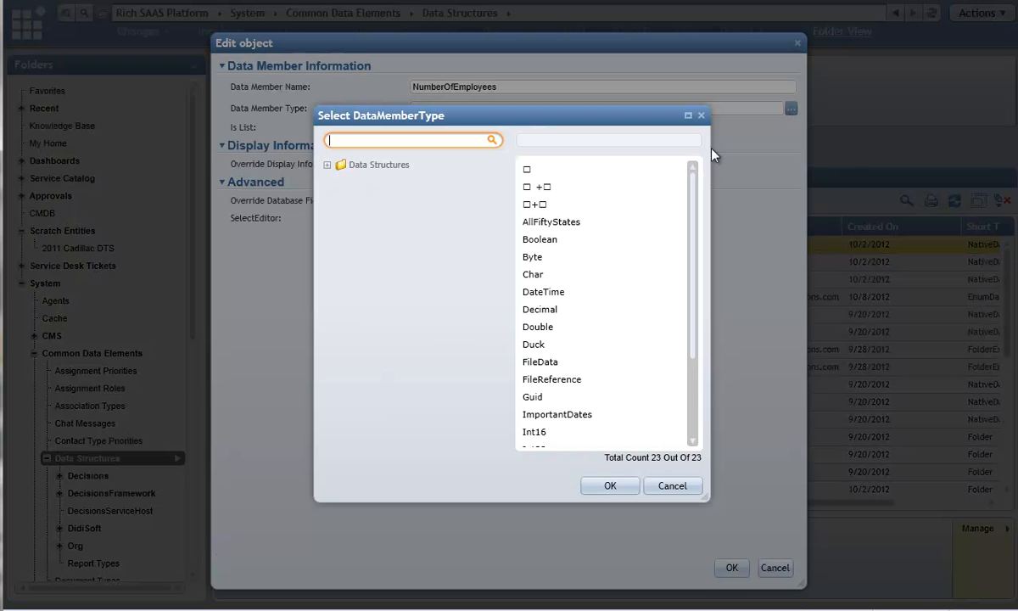
pyautogui.click(560, 431)
pyautogui.click(609, 486)
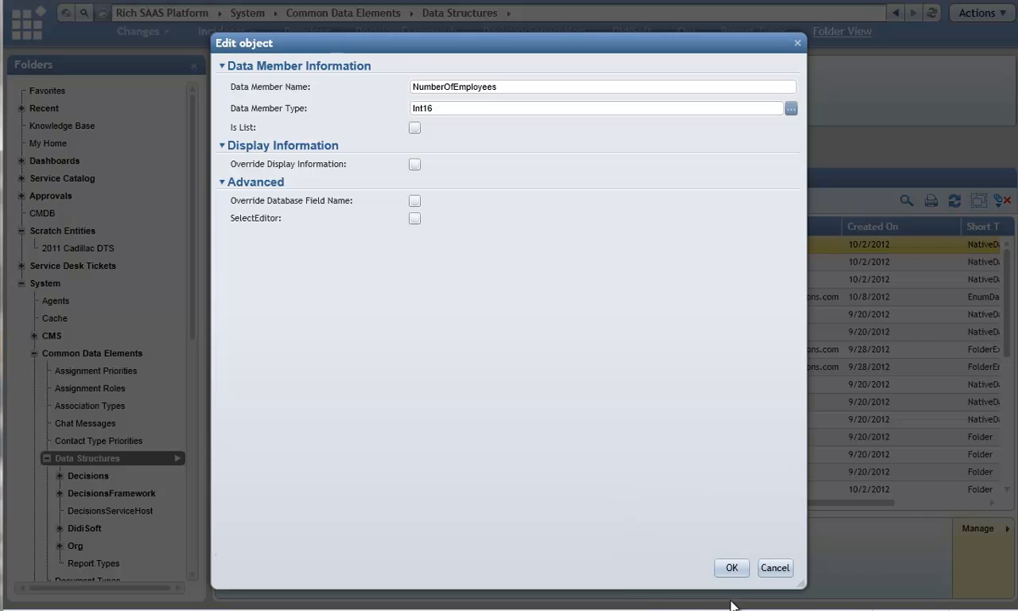
pyautogui.click(731, 567)
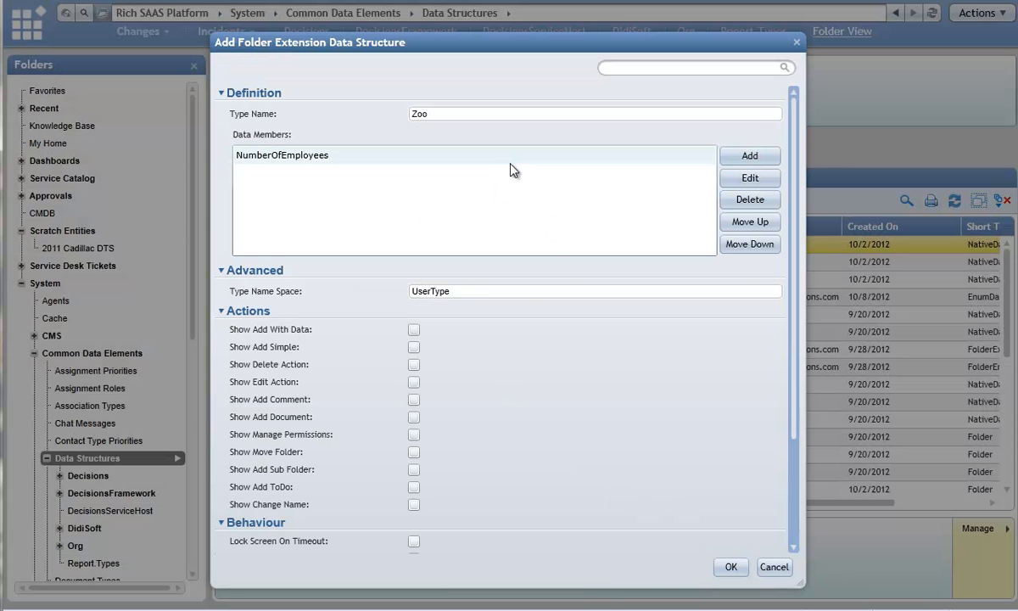
# Add a second data member named Ducks, of type Duck and marked as a list.
pyautogui.click(542, 156)
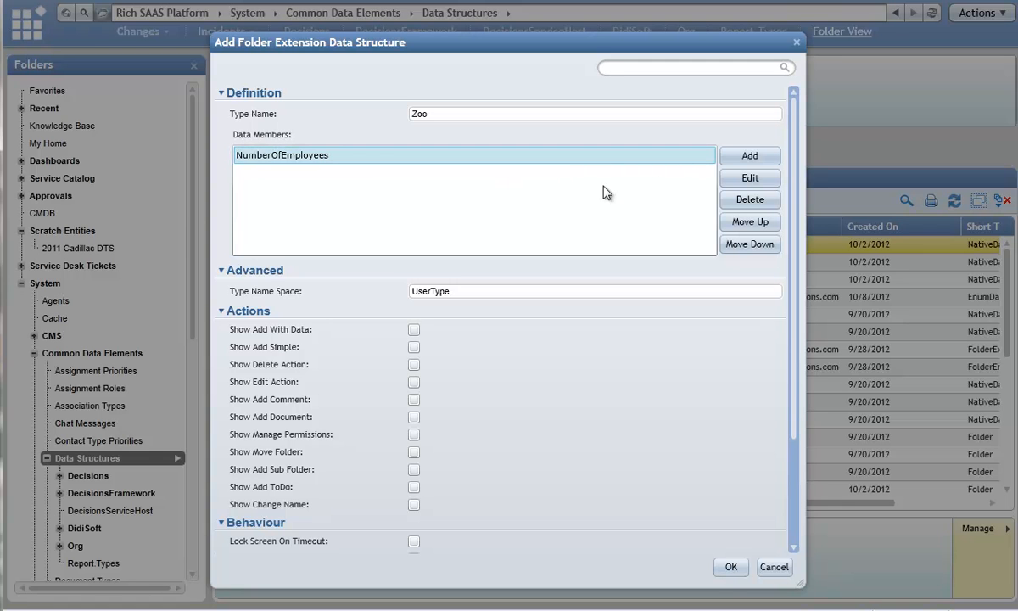
pyautogui.click(732, 156)
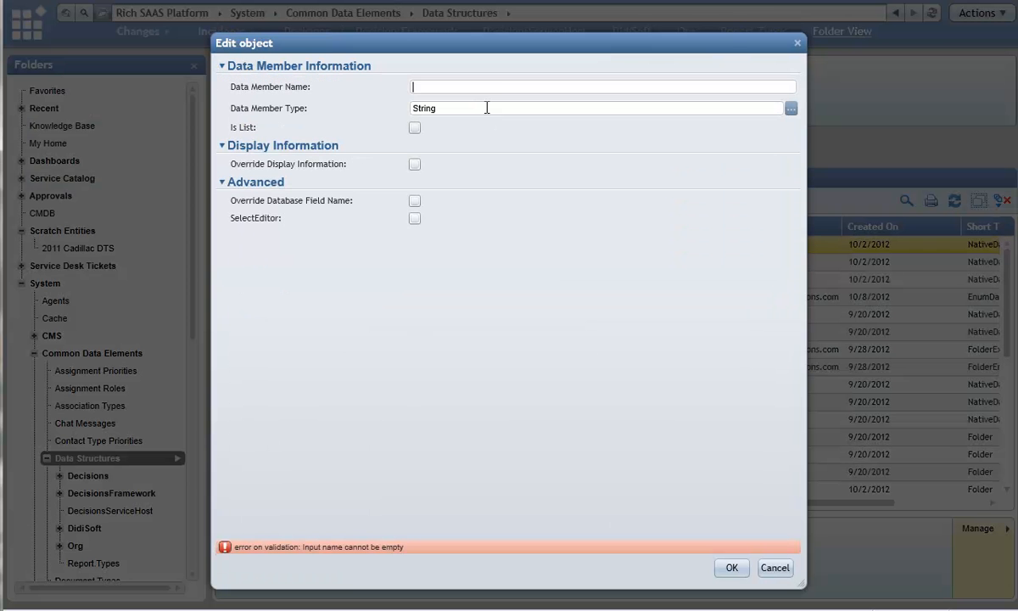
pyautogui.click(790, 108)
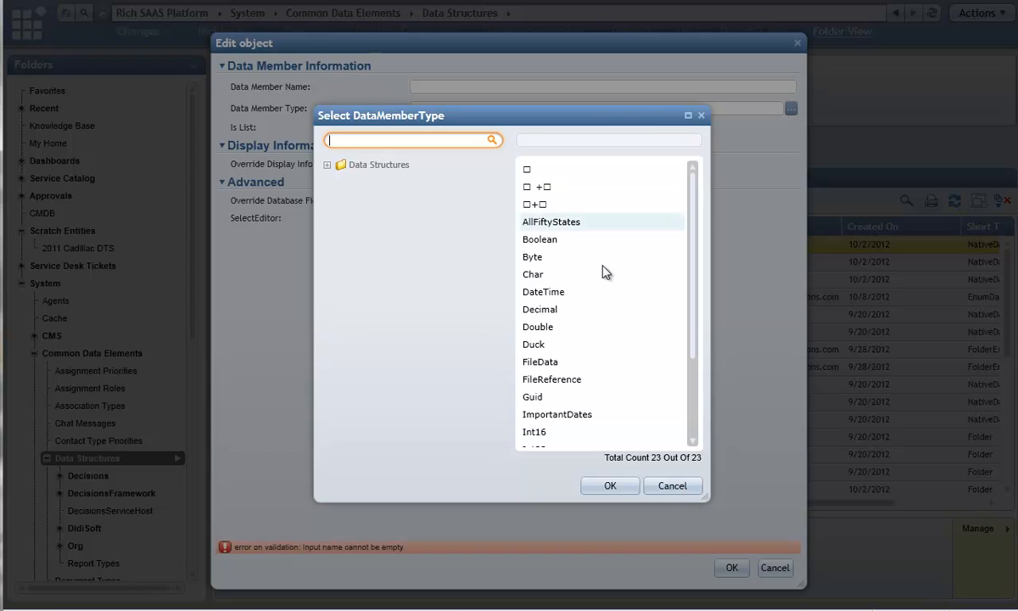
pyautogui.click(533, 345)
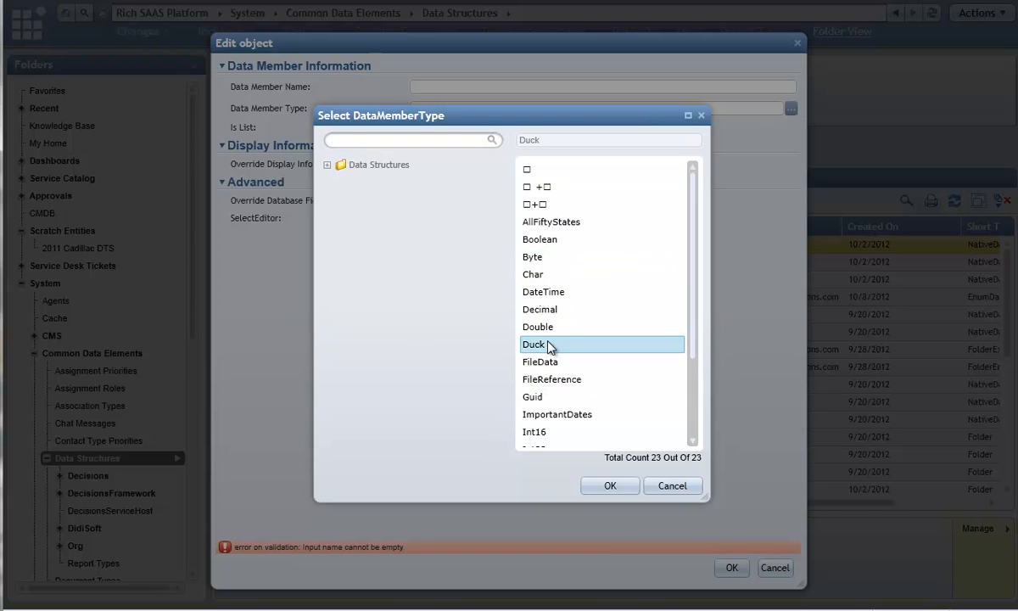
pyautogui.click(610, 485)
pyautogui.click(415, 128)
pyautogui.click(438, 86)
pyautogui.write('Ducks')
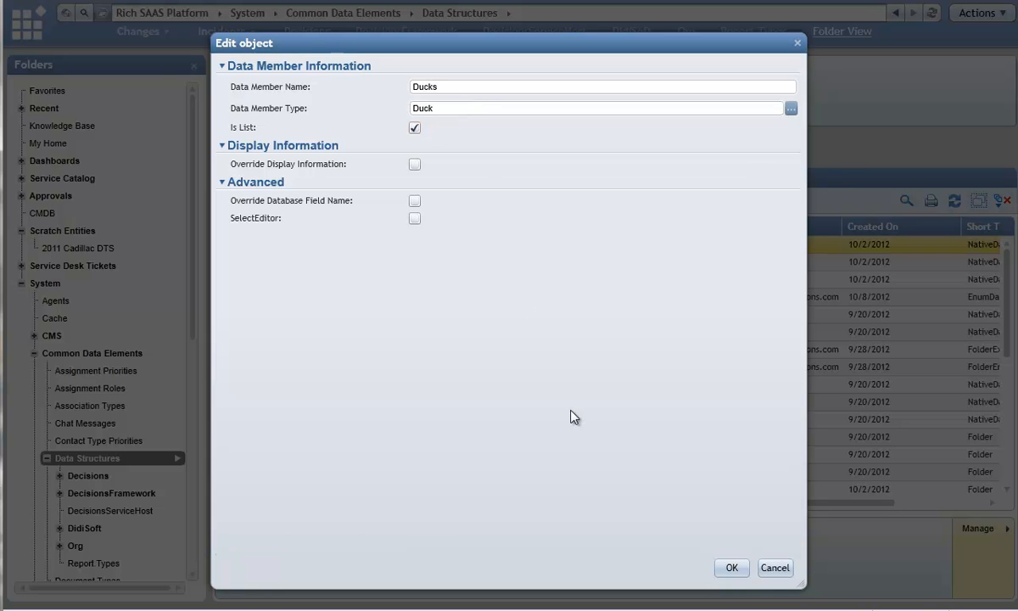
pyautogui.click(732, 568)
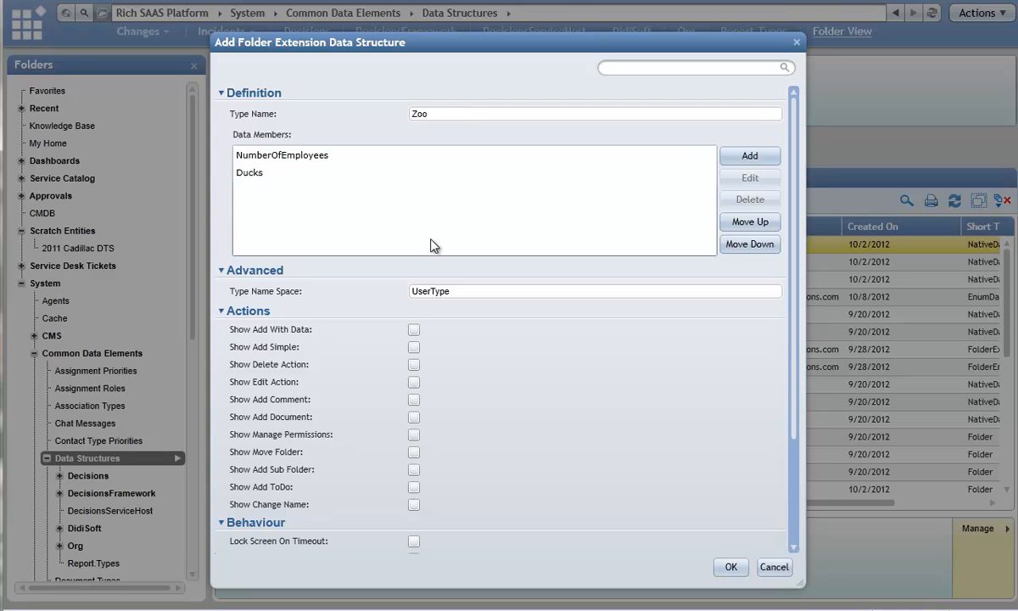
# Delete the Ducks data member from the Zoo structure.
pyautogui.click(375, 173)
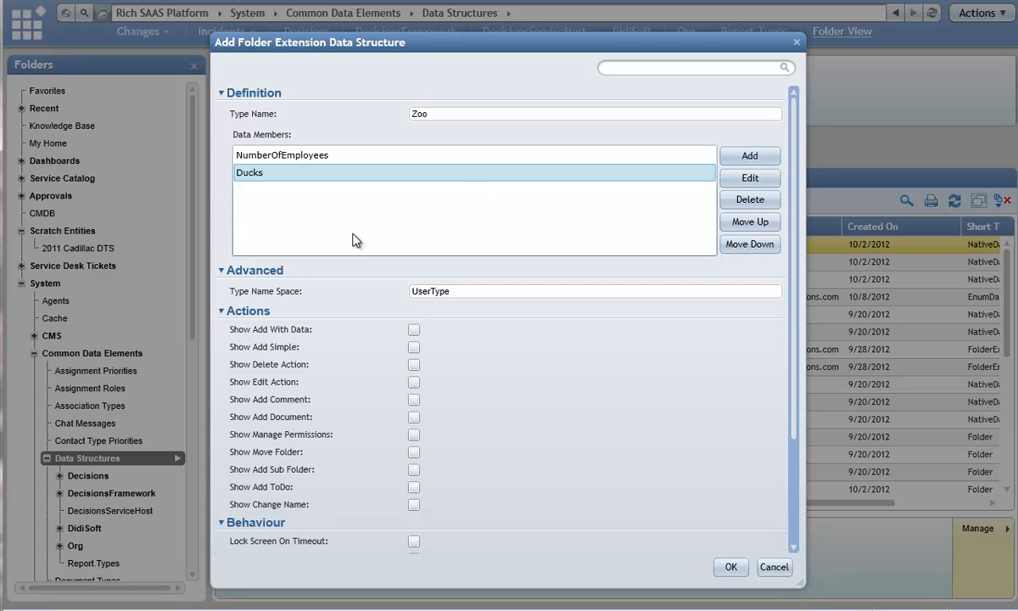
pyautogui.click(343, 158)
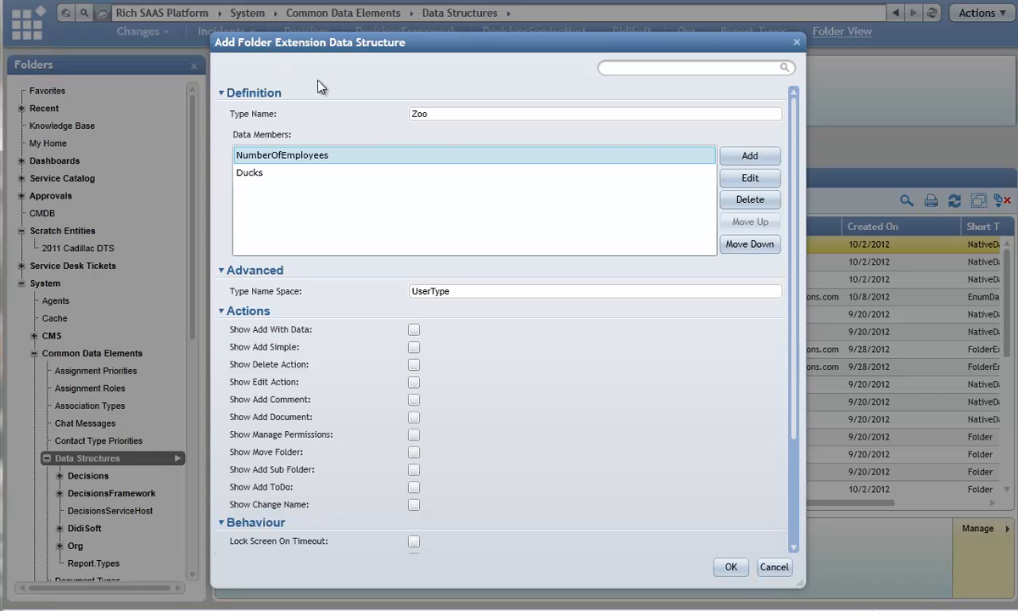
pyautogui.click(257, 173)
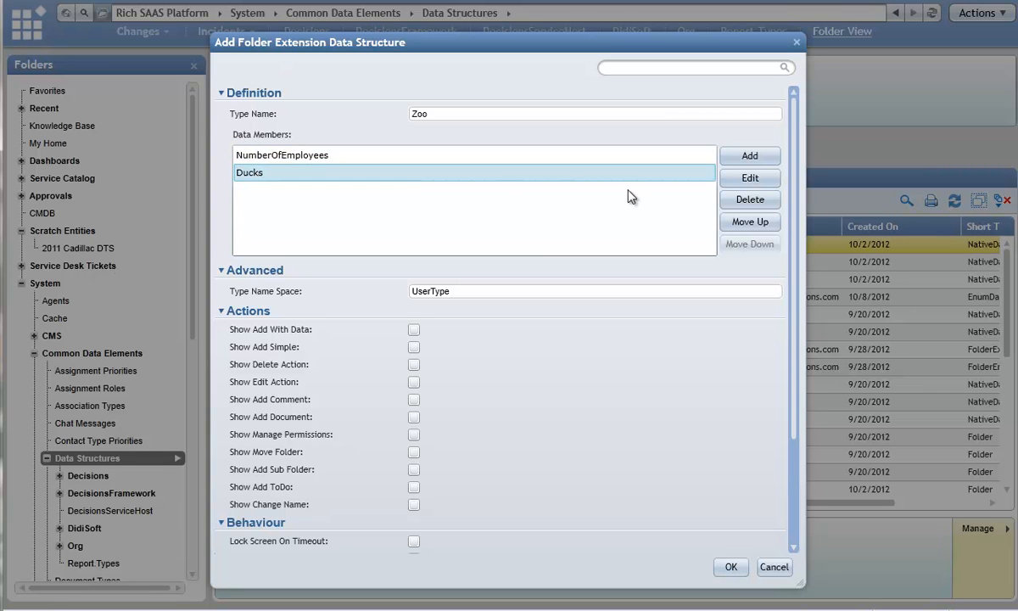
pyautogui.click(750, 203)
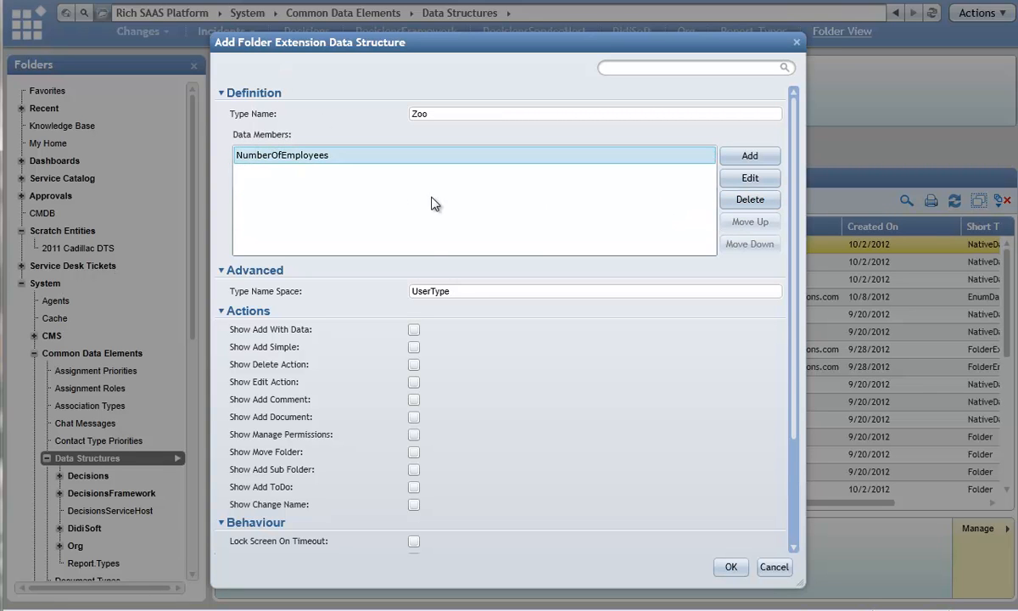
# Set the structure's type name space to NonProfitOrganization.
pyautogui.moveTo(484, 291); pyautogui.dragTo(365, 293)
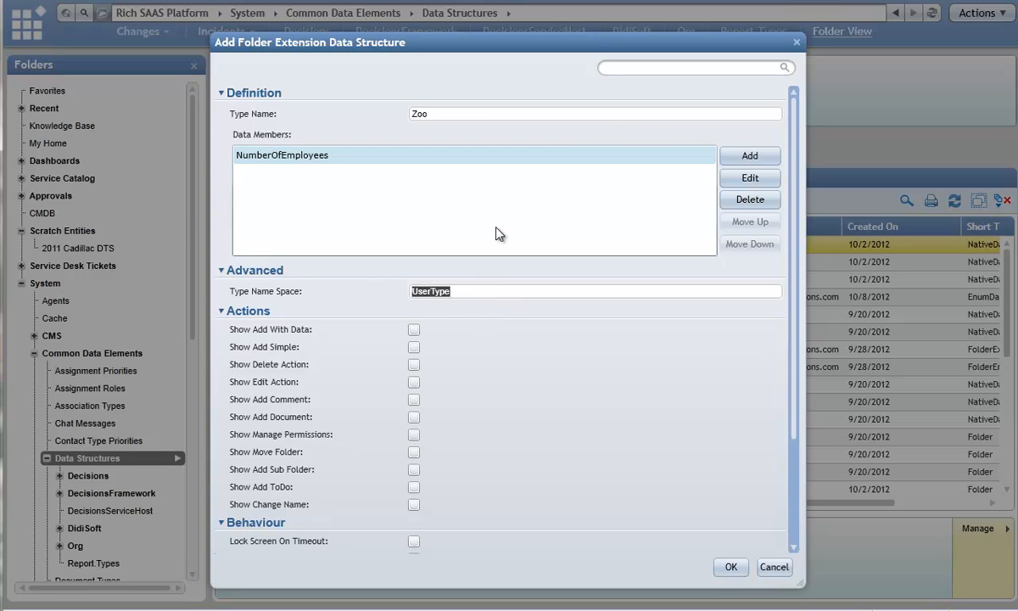
pyautogui.write('NonProfitOrgani')
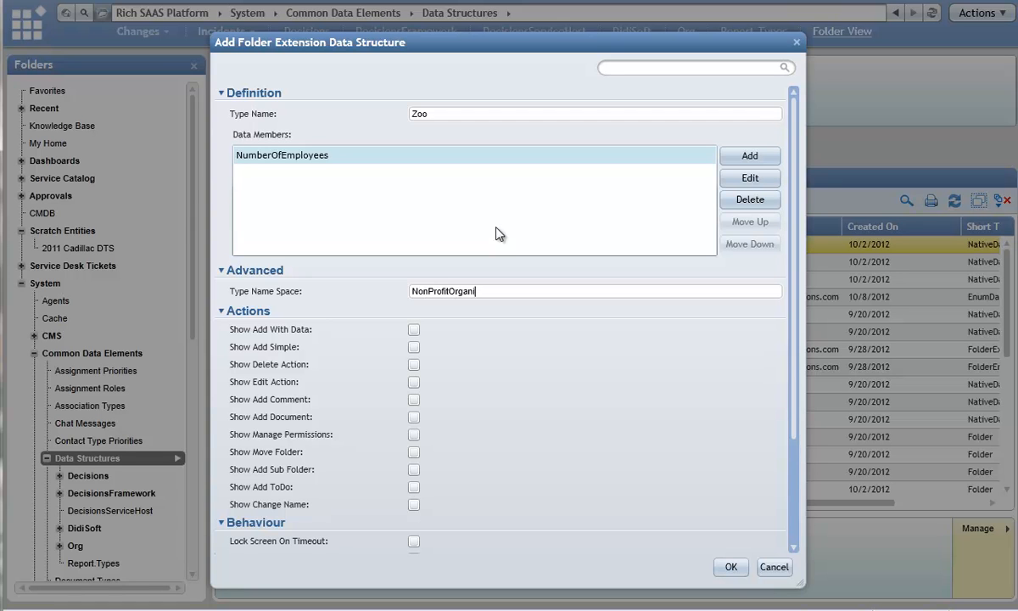
pyautogui.write('zation')
# Enable the Show Add Simple and Show Add With Data actions for the Zoo structure.
pyautogui.scroll(-2, 664, 424)
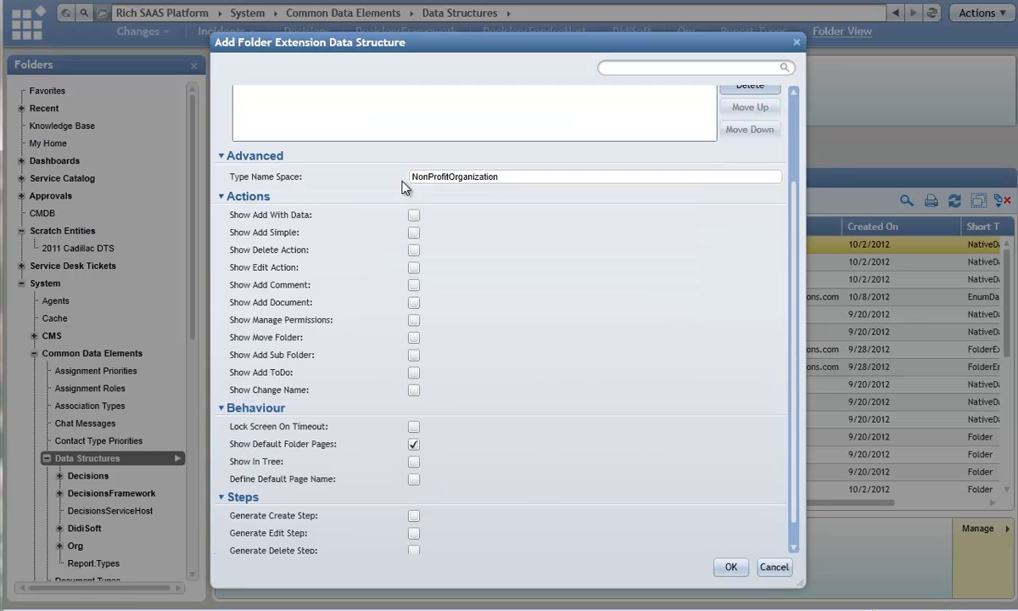
pyautogui.click(413, 234)
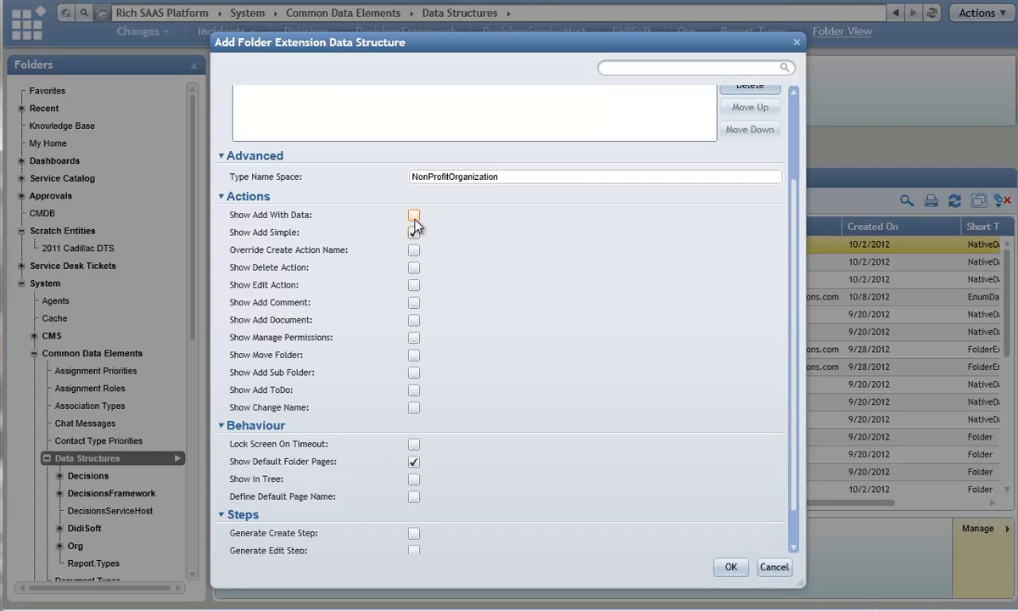
pyautogui.click(414, 217)
pyautogui.scroll(3, 795, 227)
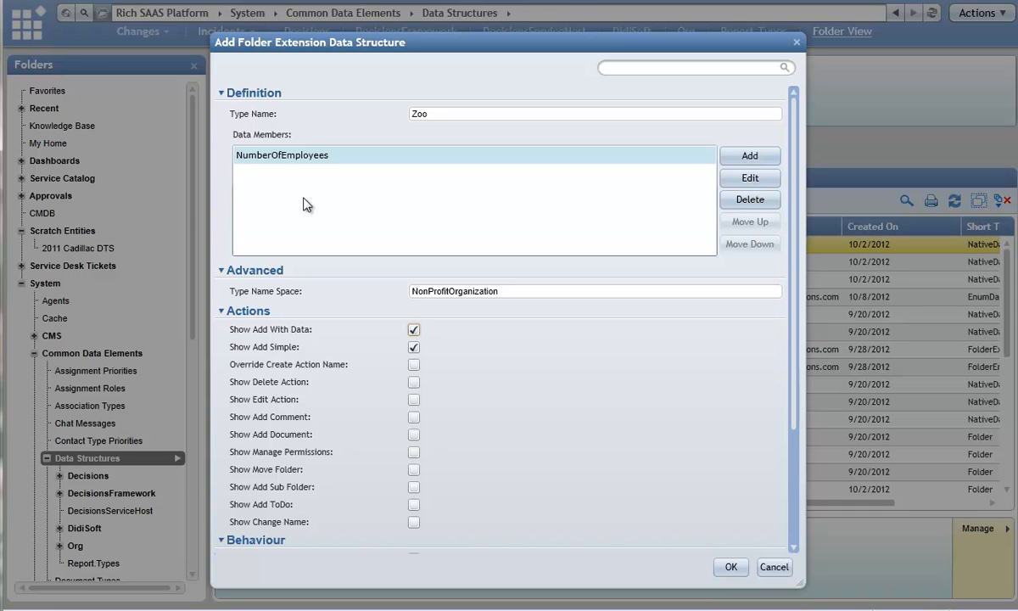
# Override the create action name and set it to "Build a Zoo".
pyautogui.doubleClick(419, 114)
pyautogui.click(413, 365)
pyautogui.click(443, 384)
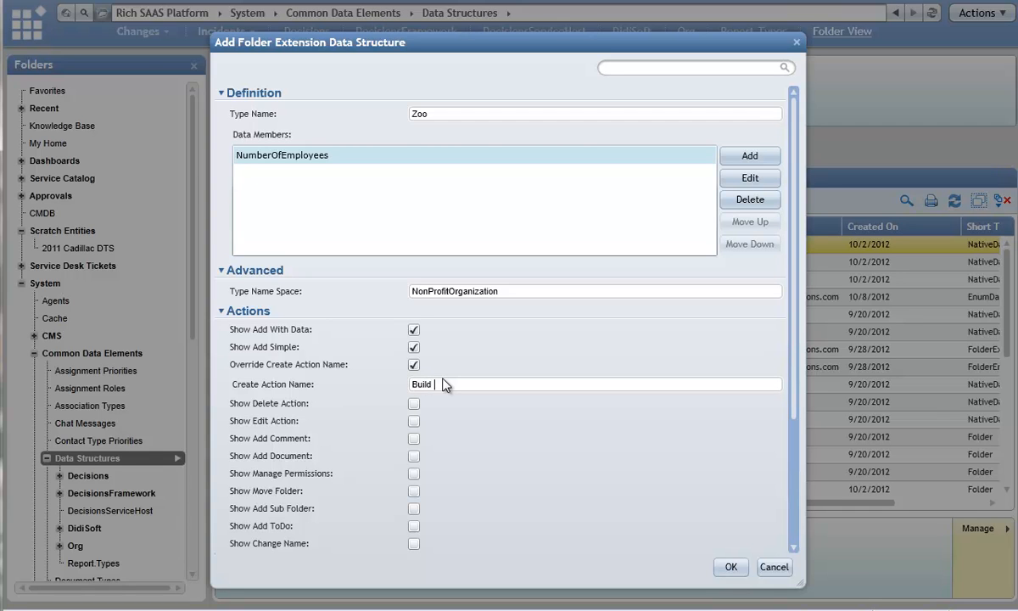
pyautogui.write('Build a Zoo')
pyautogui.click(461, 414)
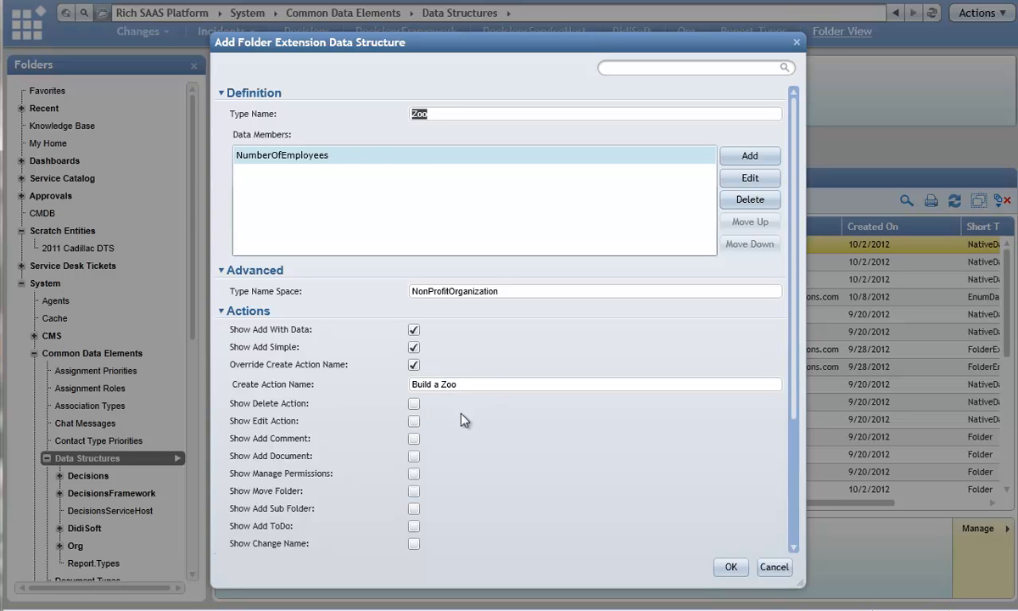
# Enable the delete, edit, add comment, add document, manage permissions and move folder actions for the Zoo structure.
pyautogui.click(412, 405)
pyautogui.click(414, 421)
pyautogui.click(414, 456)
pyautogui.scroll(-1, 416, 475)
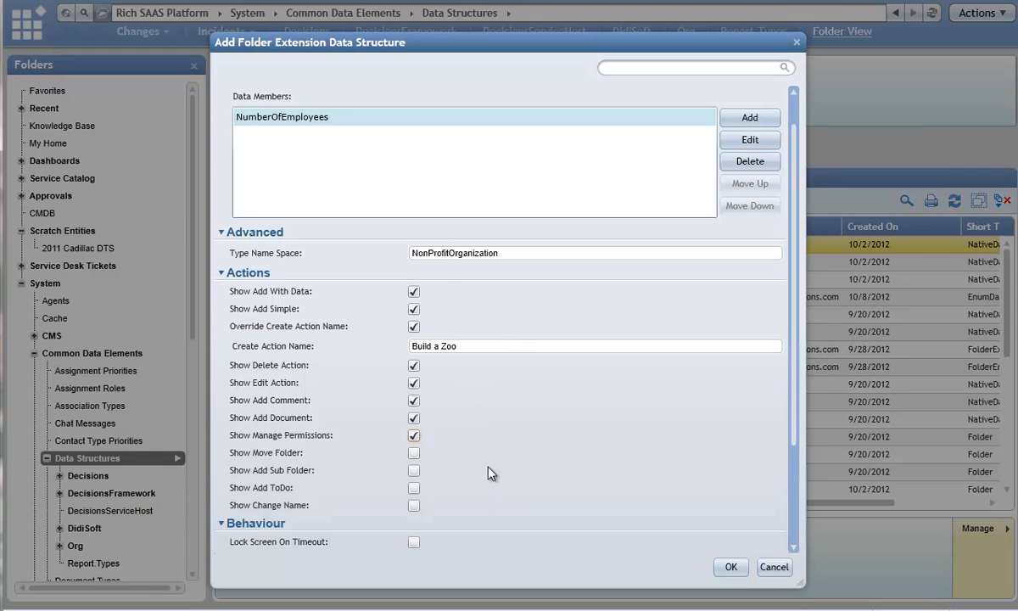
pyautogui.click(414, 453)
# Enable the Show Add Sub Folder, Show Add ToDo and Show Change Name actions.
pyautogui.scroll(1, 793, 424)
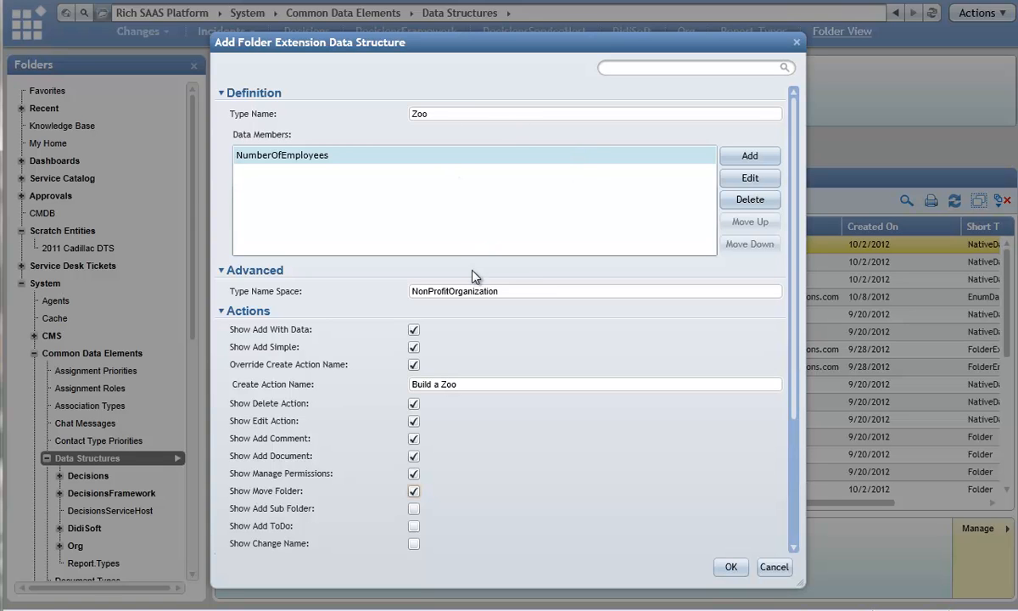
pyautogui.moveTo(505, 291); pyautogui.dragTo(409, 292)
pyautogui.click(439, 113)
pyautogui.click(414, 509)
pyautogui.click(414, 527)
pyautogui.moveTo(800, 404); pyautogui.dragTo(778, 248)
pyautogui.scroll(-3, 797, 390)
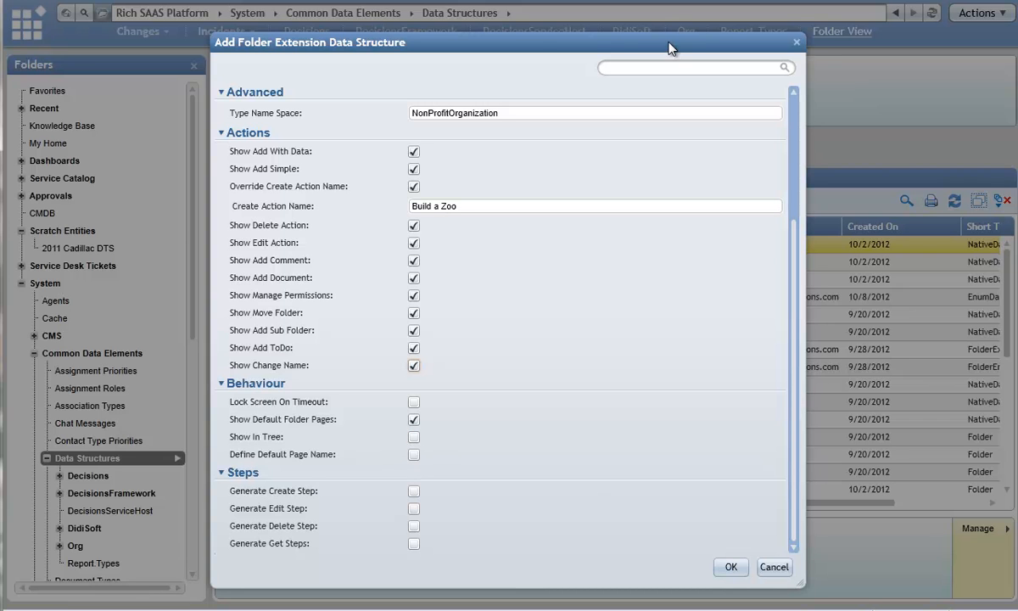
# Enable Show In Tree for the Zoo structure and define its default page name as "Zoo Details".
pyautogui.moveTo(627, 45); pyautogui.dragTo(421, 13)
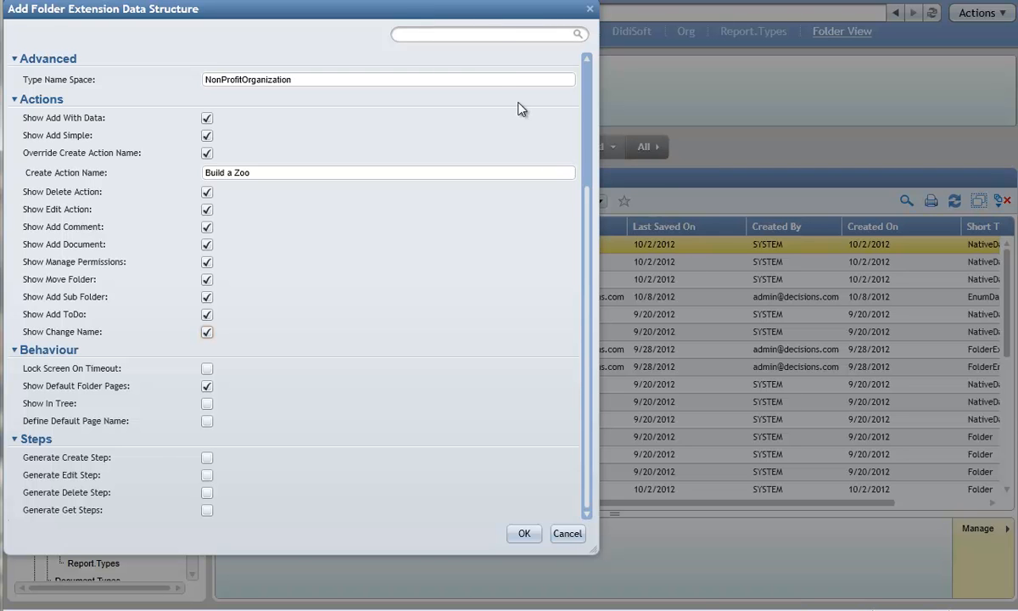
pyautogui.moveTo(476, 6); pyautogui.dragTo(897, 3)
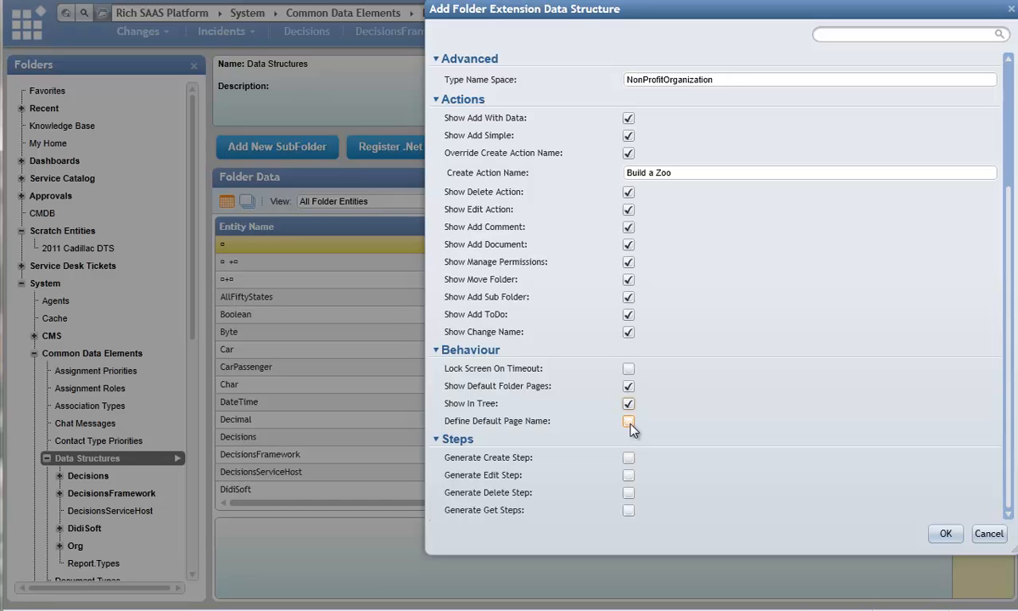
pyautogui.moveTo(601, 25); pyautogui.dragTo(483, 85)
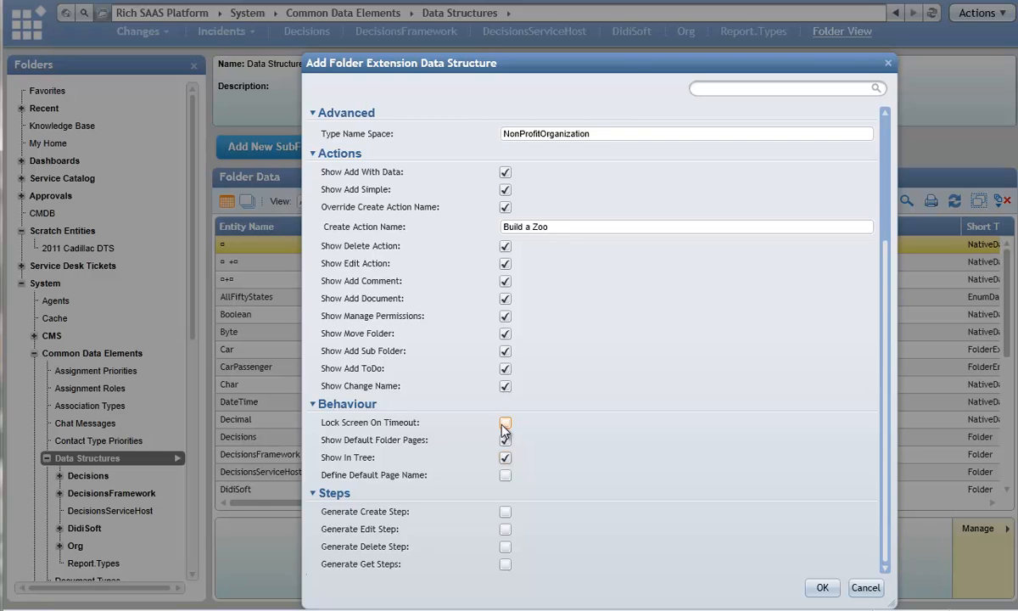
pyautogui.click(505, 475)
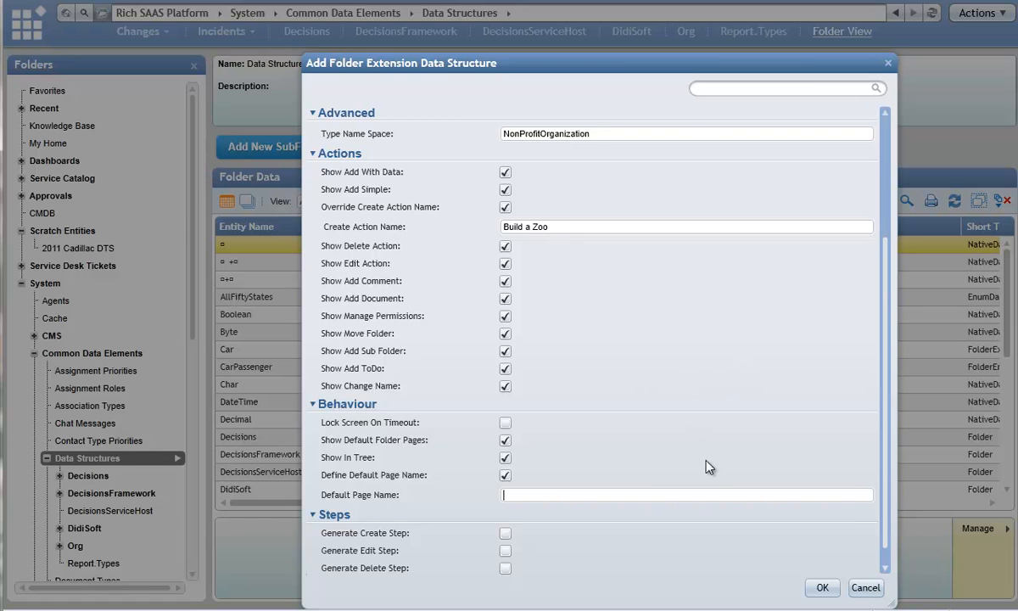
pyautogui.click(662, 495)
pyautogui.write('Zoo Details')
pyautogui.scroll(-1, 885, 543)
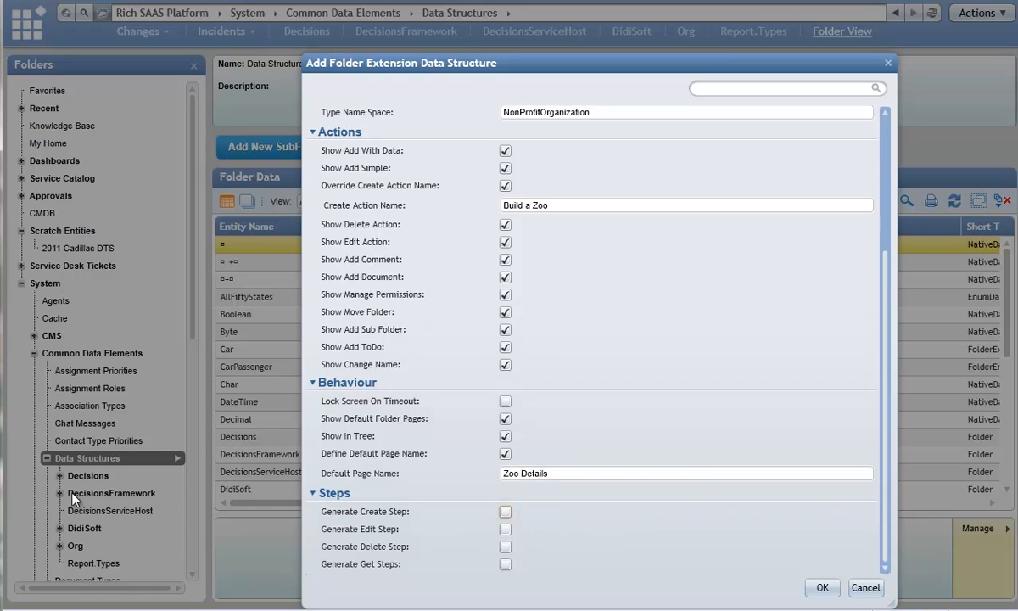
pyautogui.tripleClick(593, 471)
pyautogui.scroll(3, 833, 135)
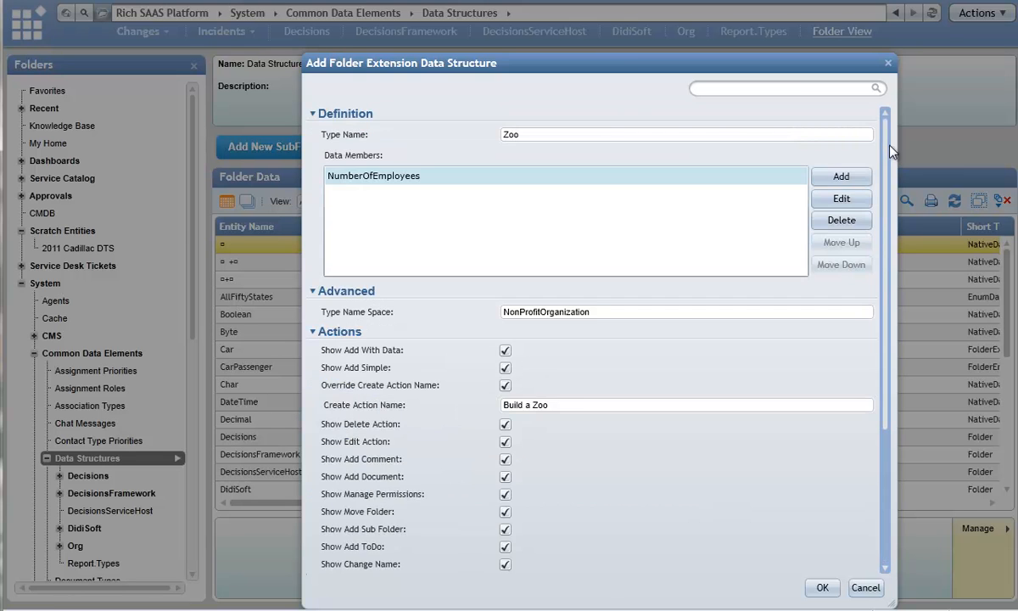
pyautogui.scroll(-3, 828, 150)
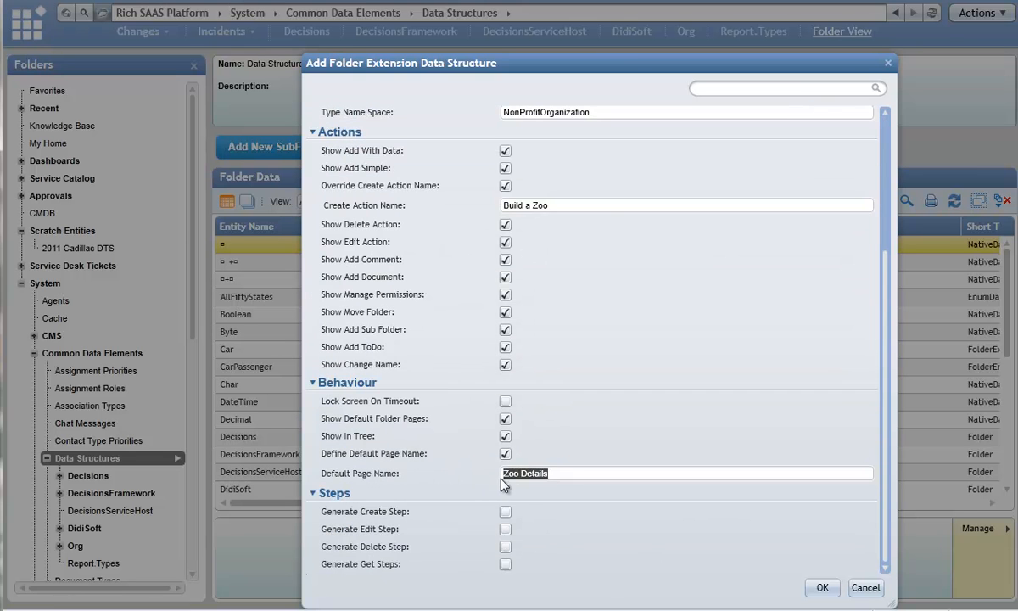
pyautogui.click(526, 475)
pyautogui.moveTo(578, 473); pyautogui.dragTo(504, 465)
# Enable generation of the create, edit, delete and get steps, and save the Zoo data structure.
pyautogui.click(506, 511)
pyautogui.click(506, 528)
pyautogui.click(505, 546)
pyautogui.click(506, 564)
pyautogui.scroll(5, 835, 386)
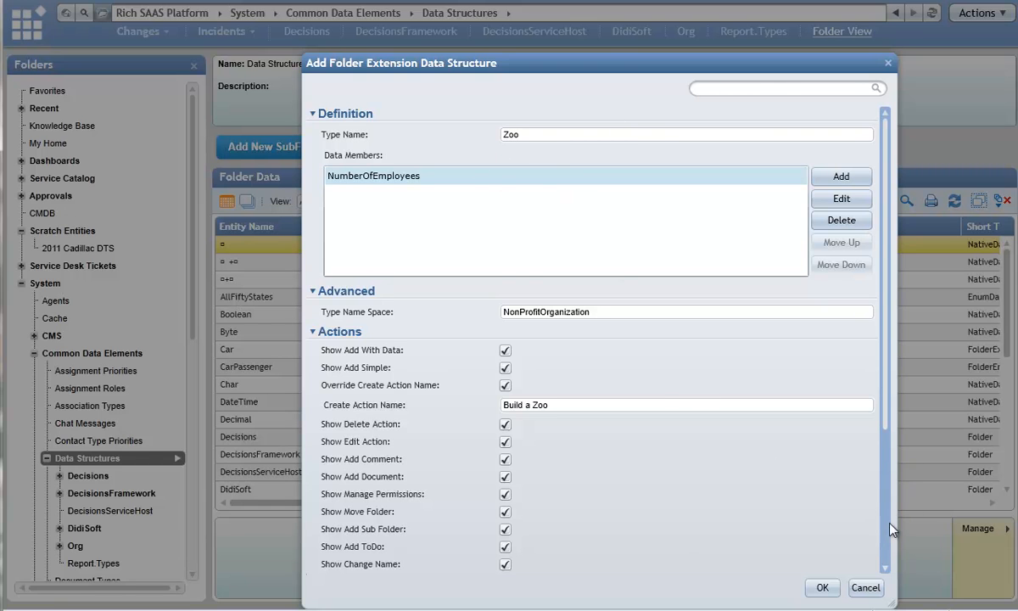
pyautogui.scroll(-5, 888, 547)
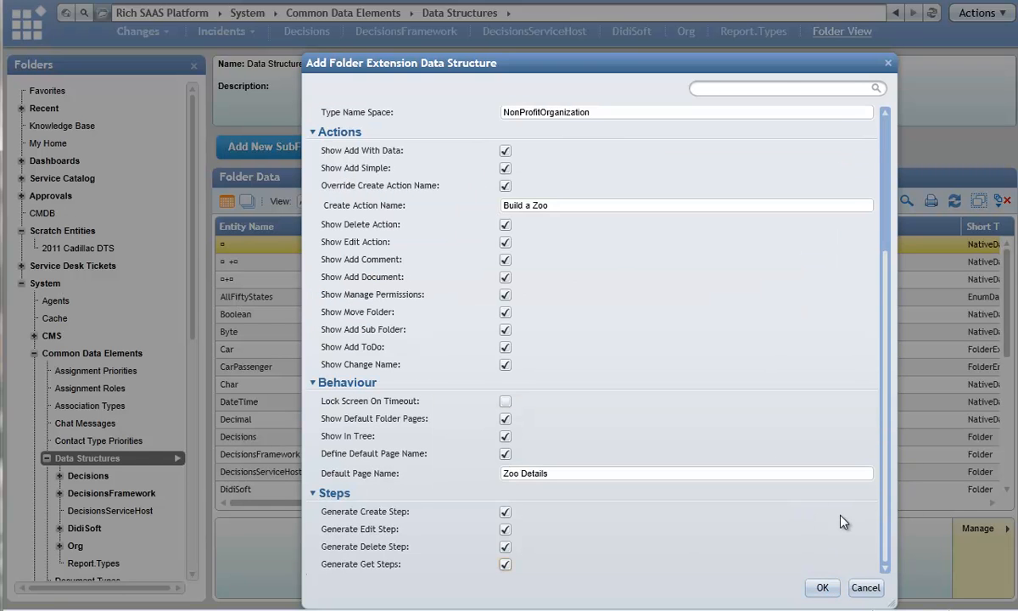
pyautogui.click(825, 590)
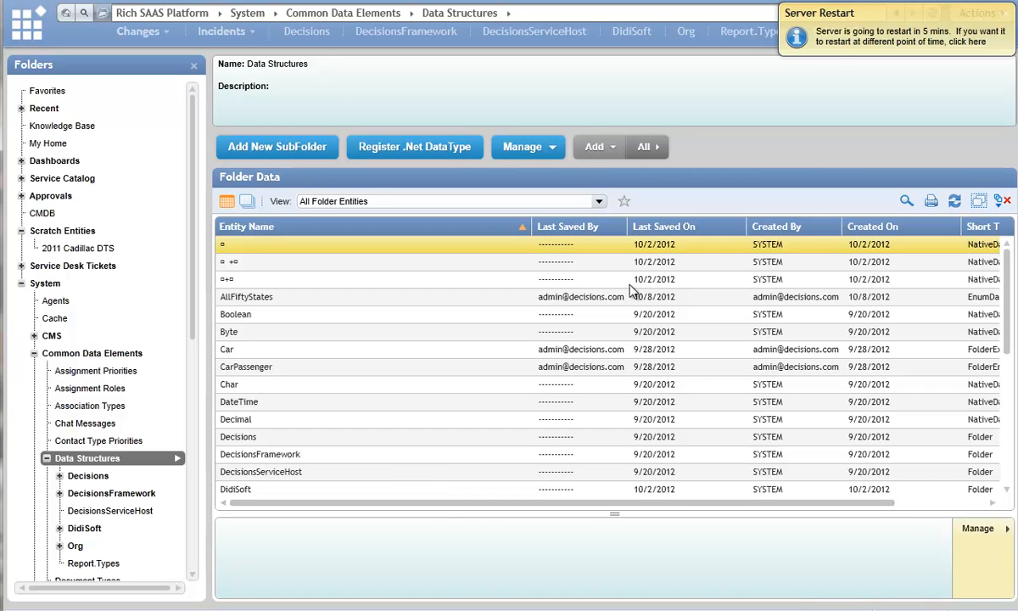
# Restart the server immediately instead of waiting for the scheduled restart.
pyautogui.click(844, 47)
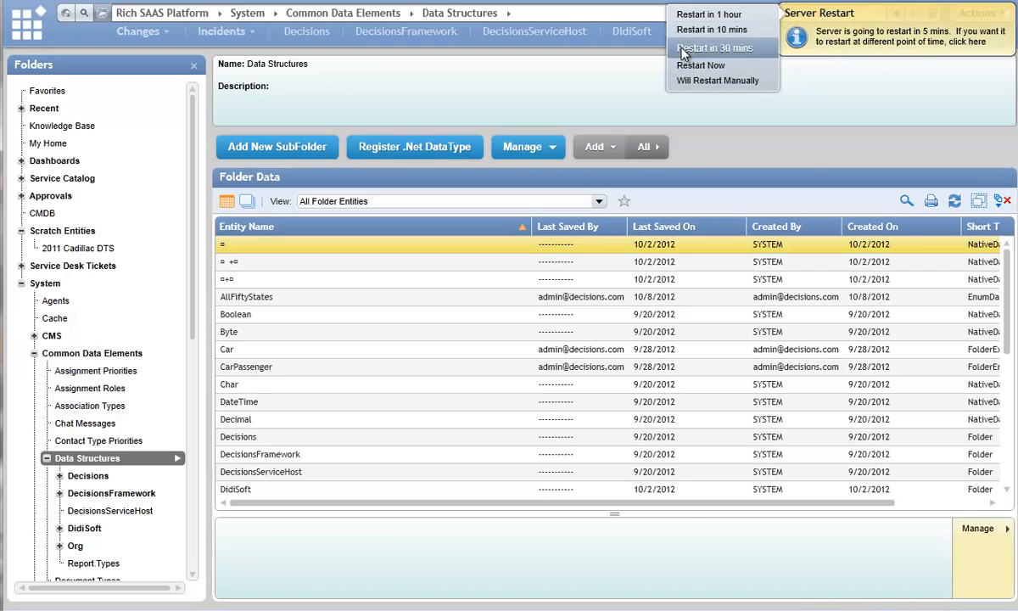
pyautogui.click(700, 68)
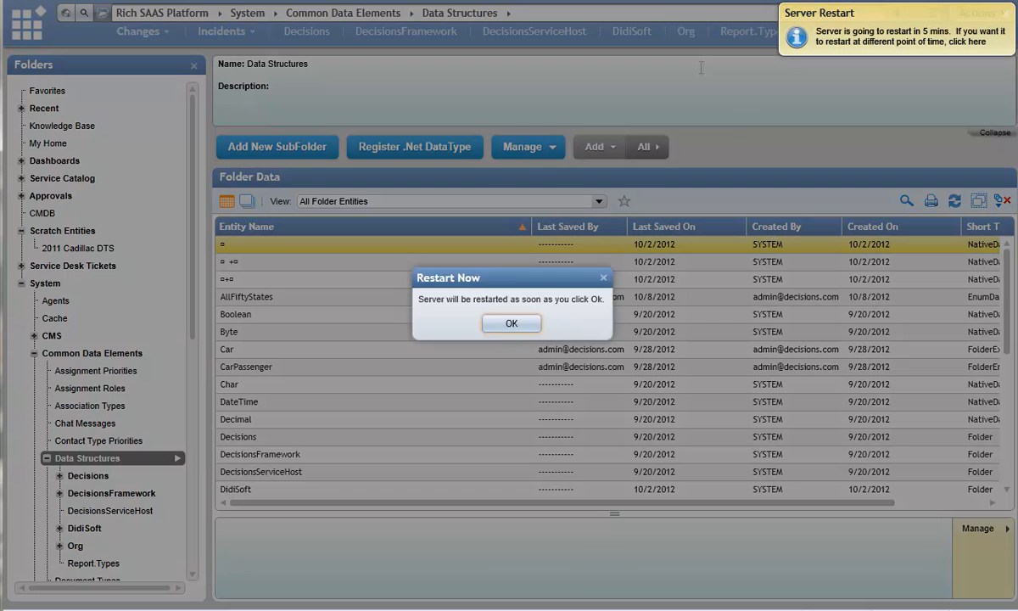
pyautogui.click(509, 323)
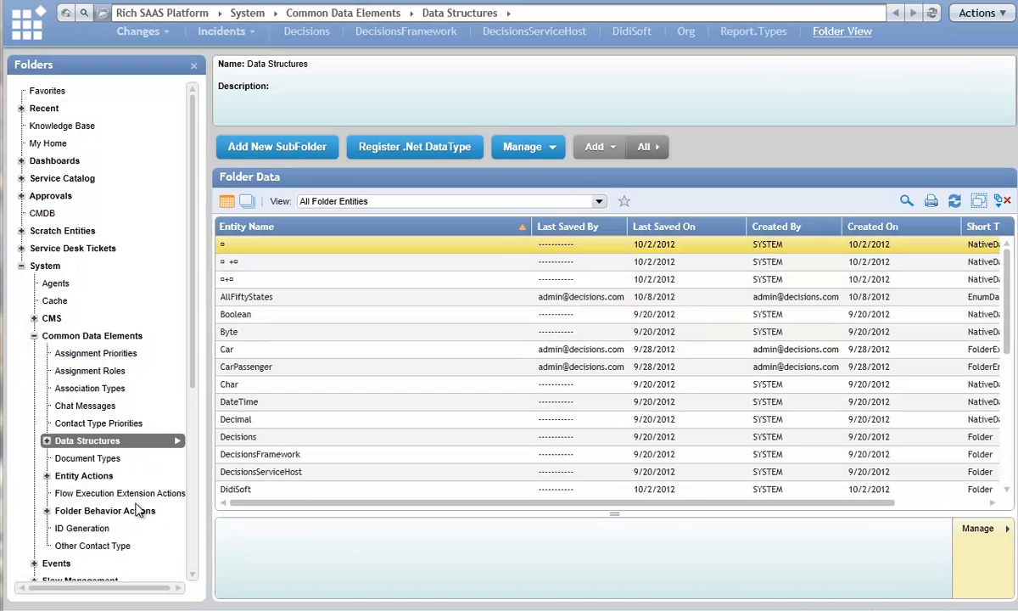
# Collapse the System folder, open Scratch Entities and examine which items can be added to it.
pyautogui.click(22, 266)
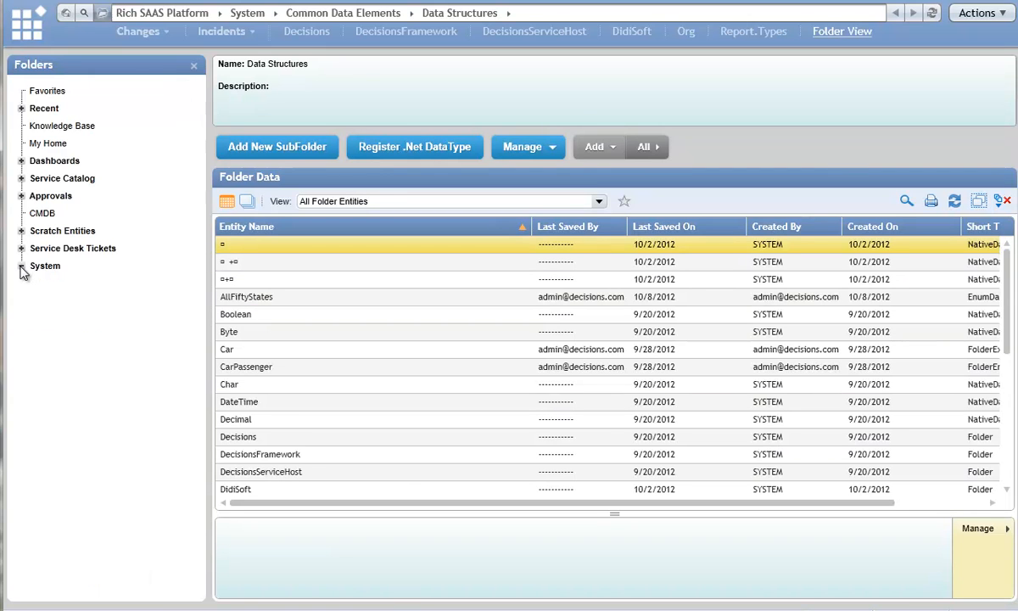
pyautogui.click(52, 195)
pyautogui.click(21, 231)
pyautogui.click(55, 232)
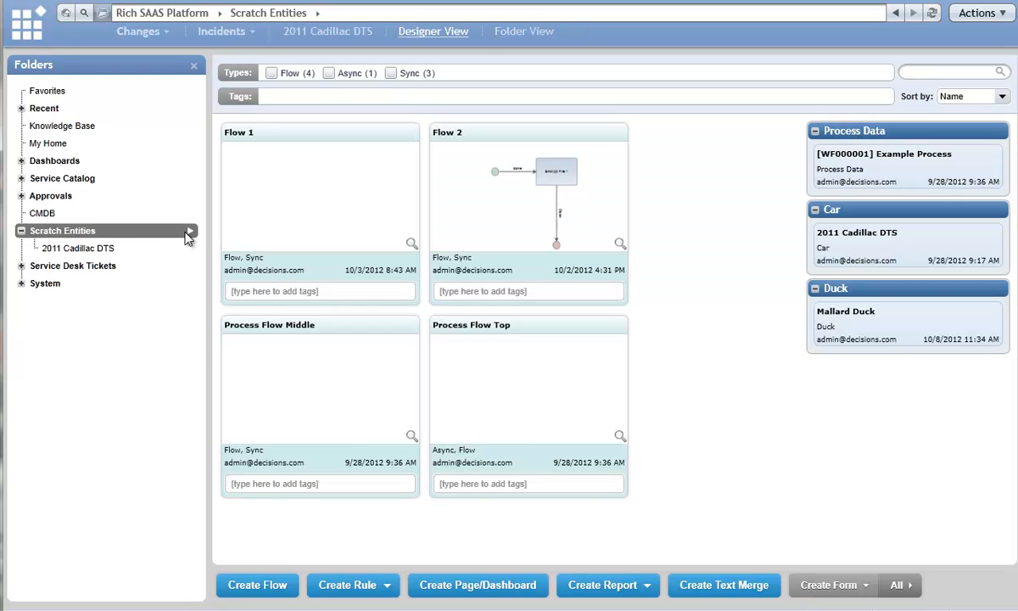
pyautogui.click(190, 231)
pyautogui.moveTo(225, 221)
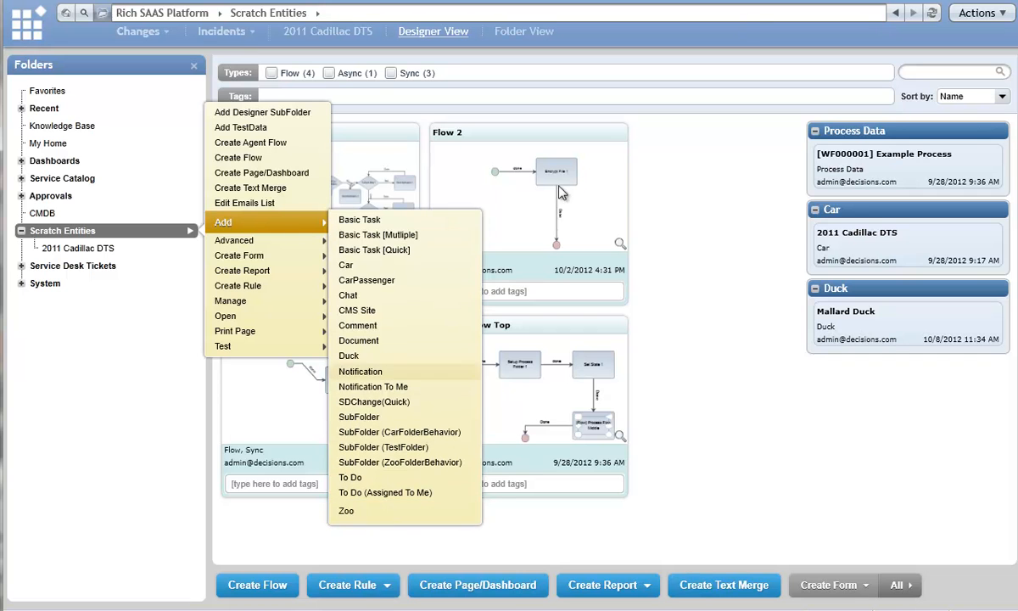
# Use the core Build a Zoo action to create a root folder named "Bronx Zoo".
pyautogui.click(1004, 13)
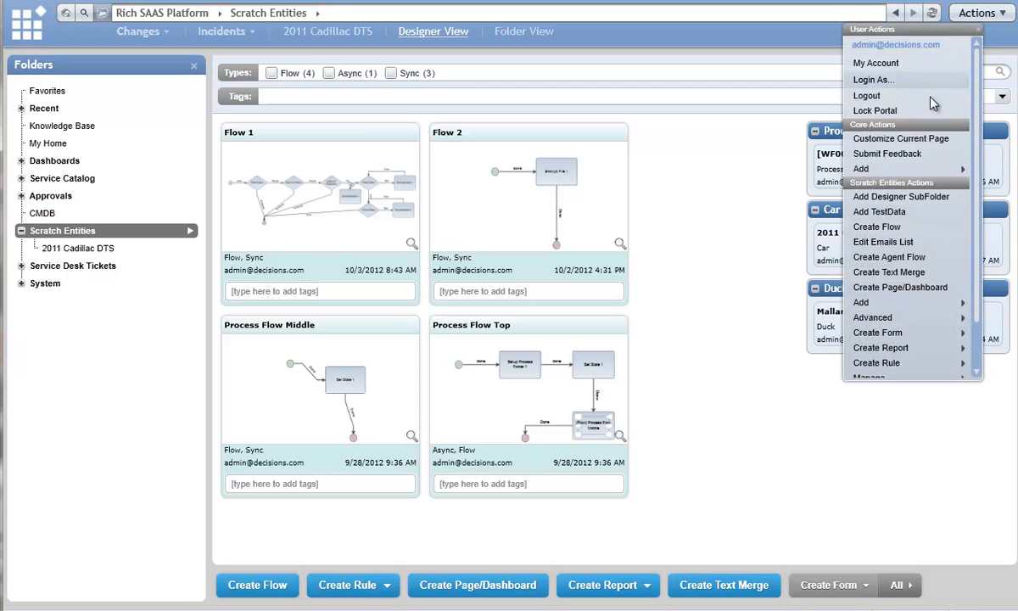
pyautogui.moveTo(904, 172)
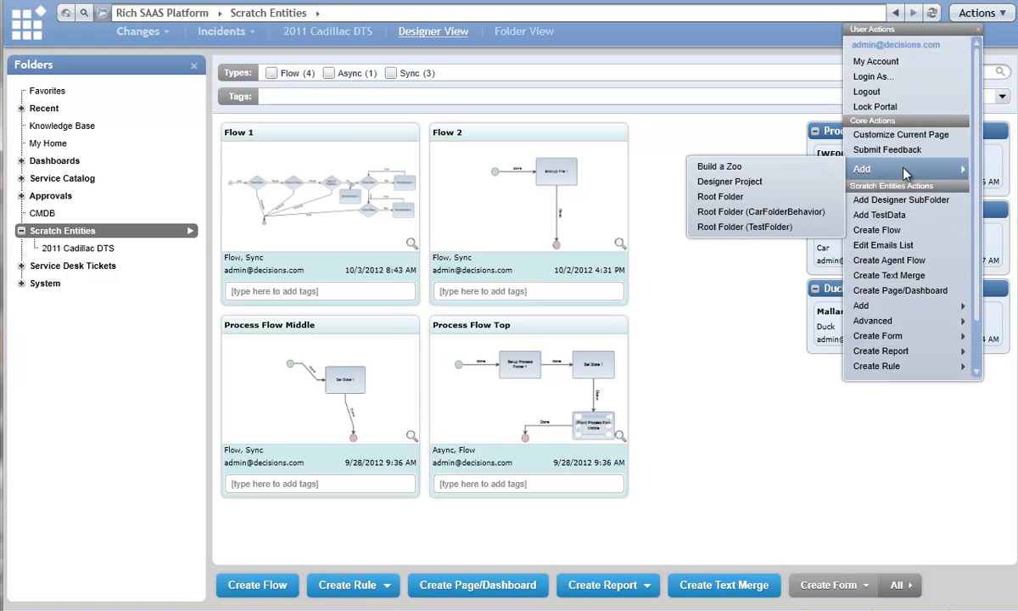
pyautogui.click(763, 177)
pyautogui.click(499, 307)
pyautogui.write('Bronza')
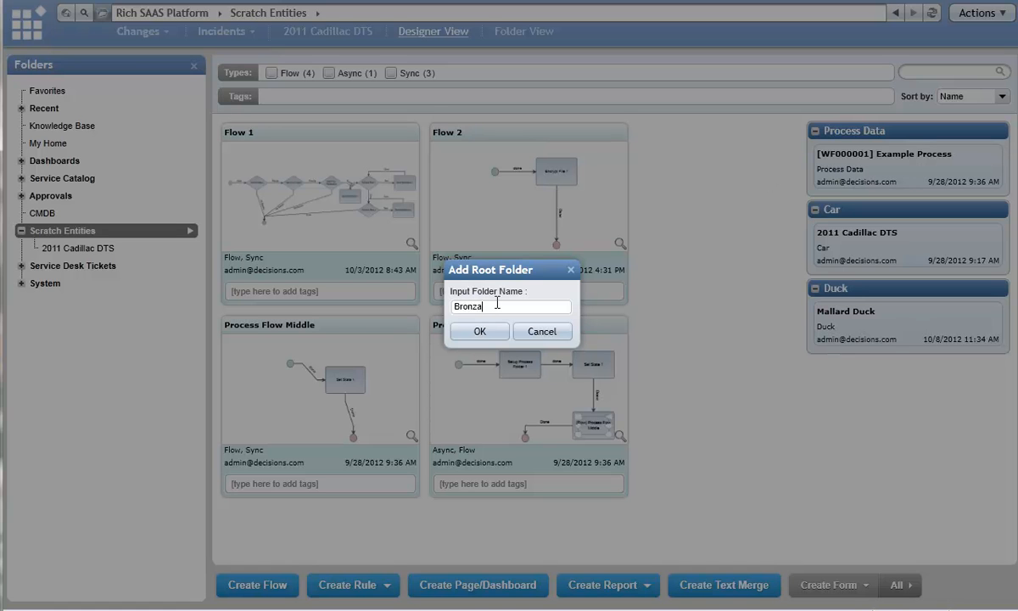
pyautogui.press('BackSpace')
pyautogui.write('x Zoo')
pyautogui.click(480, 331)
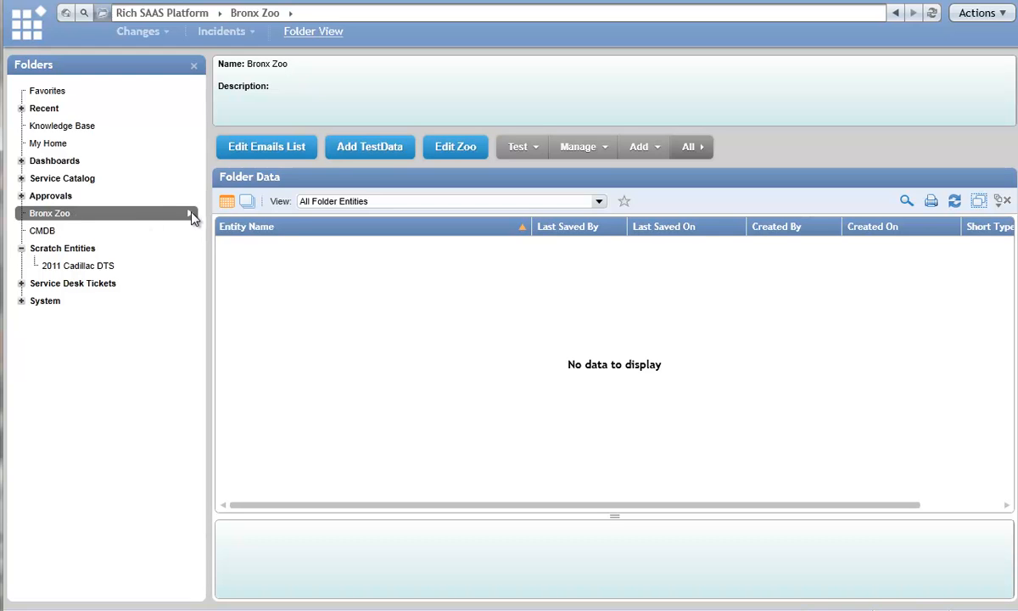
# Edit the Bronx Zoo data, setting NumberOfEmployees to 1500, and save it.
pyautogui.click(467, 150)
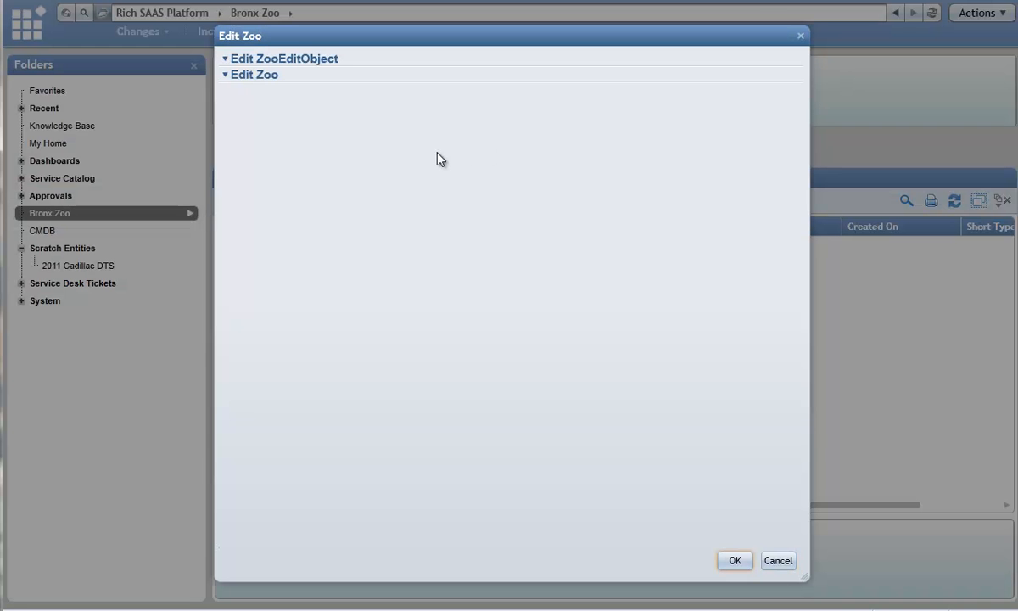
pyautogui.click(497, 168)
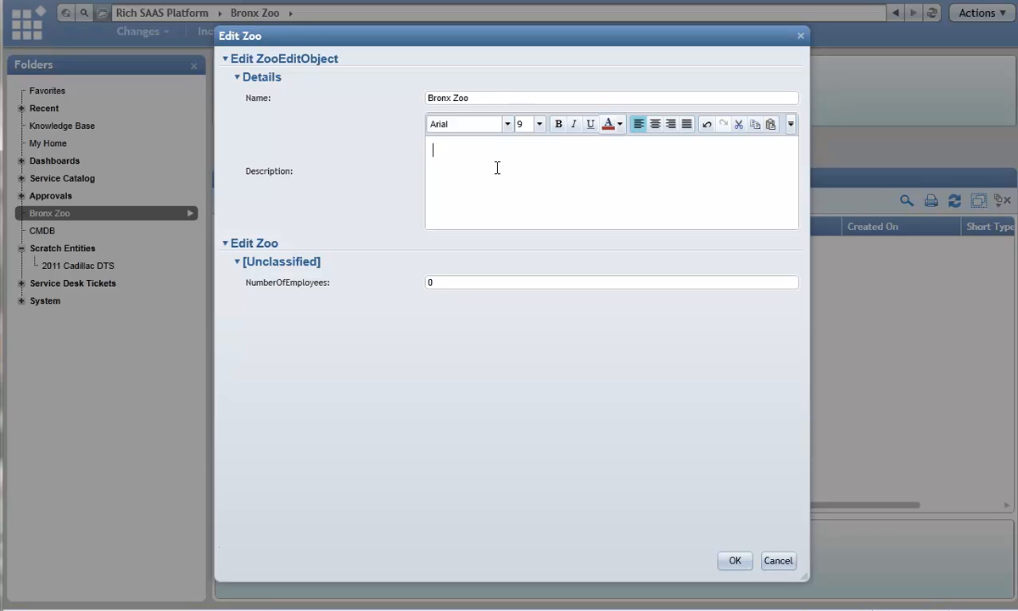
pyautogui.click(463, 282)
pyautogui.write('1500')
pyautogui.click(728, 565)
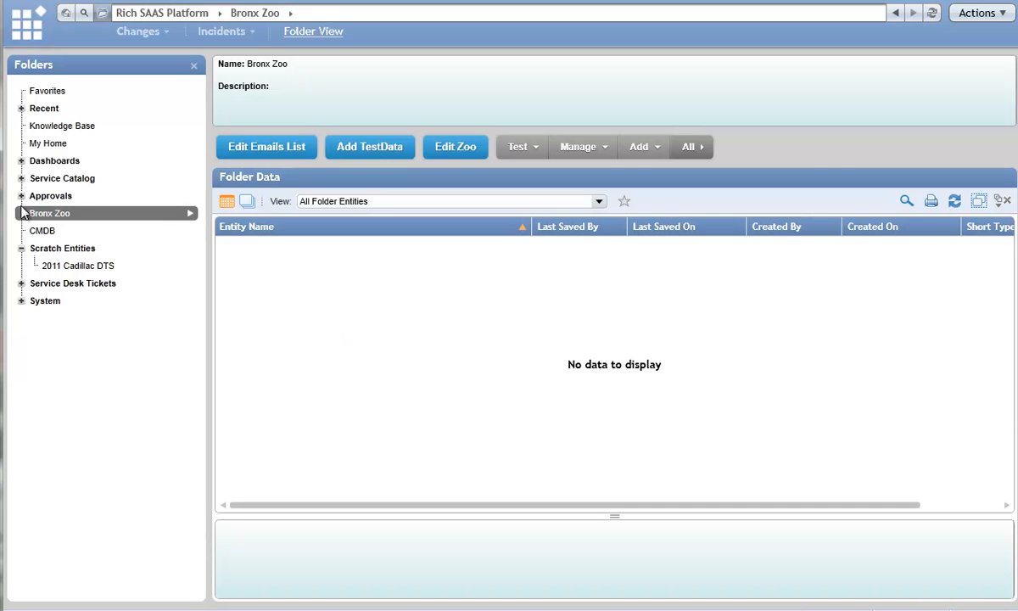
# Start adding a Duck to the Bronx Zoo folder with CanFly enabled, color Brown and sex Female.
pyautogui.click(190, 216)
pyautogui.moveTo(255, 210)
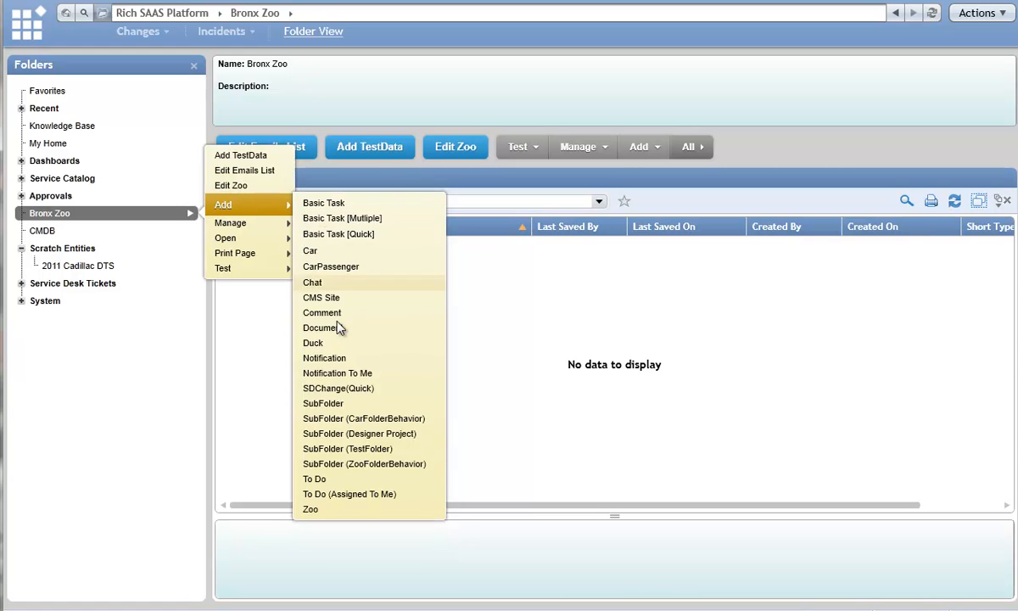
pyautogui.click(394, 346)
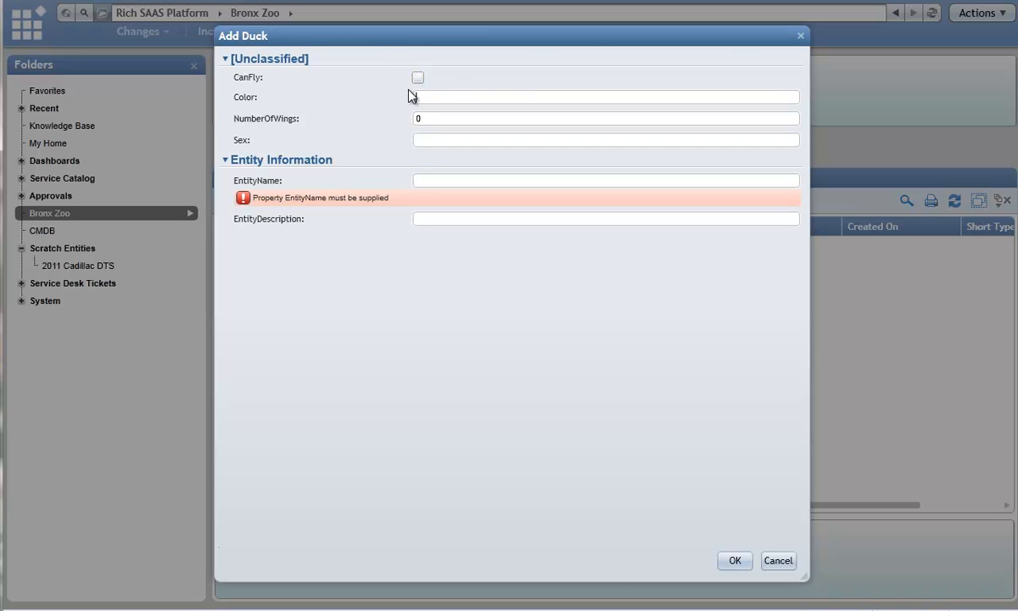
pyautogui.click(433, 99)
pyautogui.moveTo(420, 36); pyautogui.dragTo(584, 43)
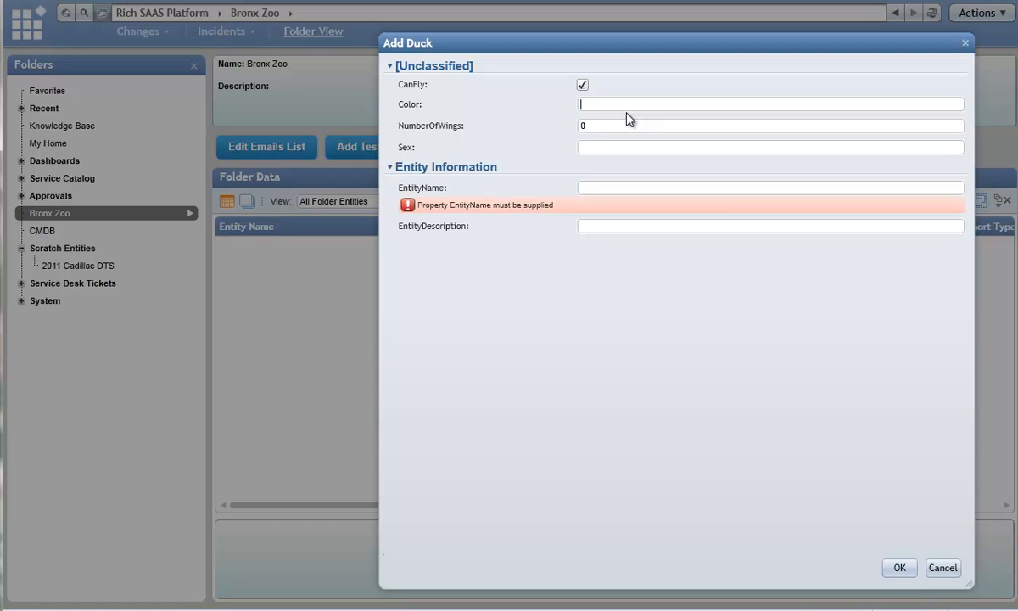
pyautogui.write('Brown')
pyautogui.press('Tab')
pyautogui.press('Tab')
pyautogui.write('Female')
# Set the duck's entity name to "Brown Duck" and its NumberOfWings to 2, and save it.
pyautogui.press('Tab')
pyautogui.write('Brown Duc')
pyautogui.press('BackSpace')
pyautogui.write('u')
pyautogui.press('BackSpace')
pyautogui.write('ck')
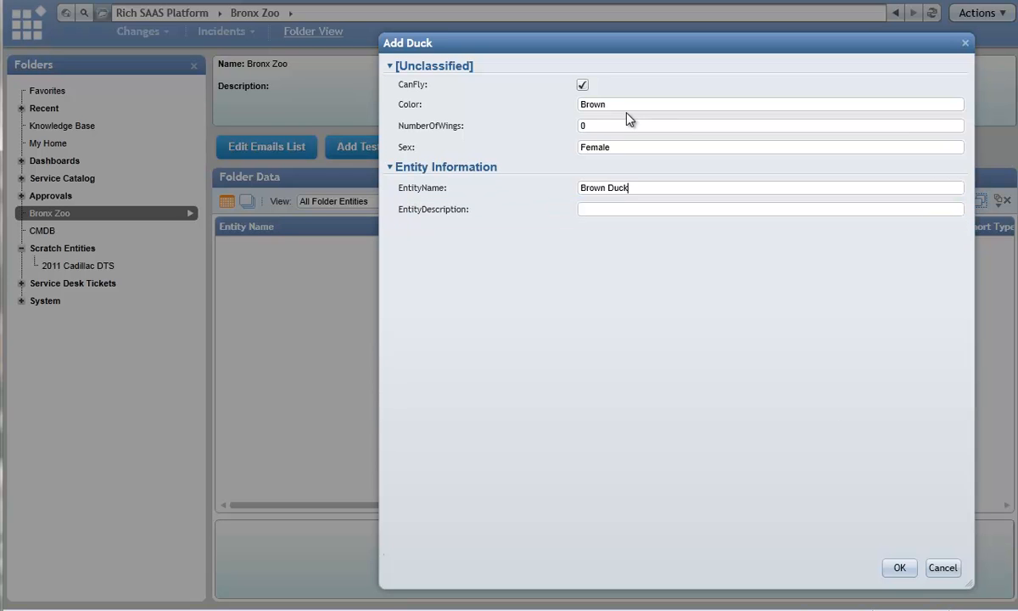
pyautogui.hotkey('shift', 'Tab')
pyautogui.hotkey('shift', 'Tab')
pyautogui.press('Delete')
pyautogui.write('2')
pyautogui.click(900, 568)
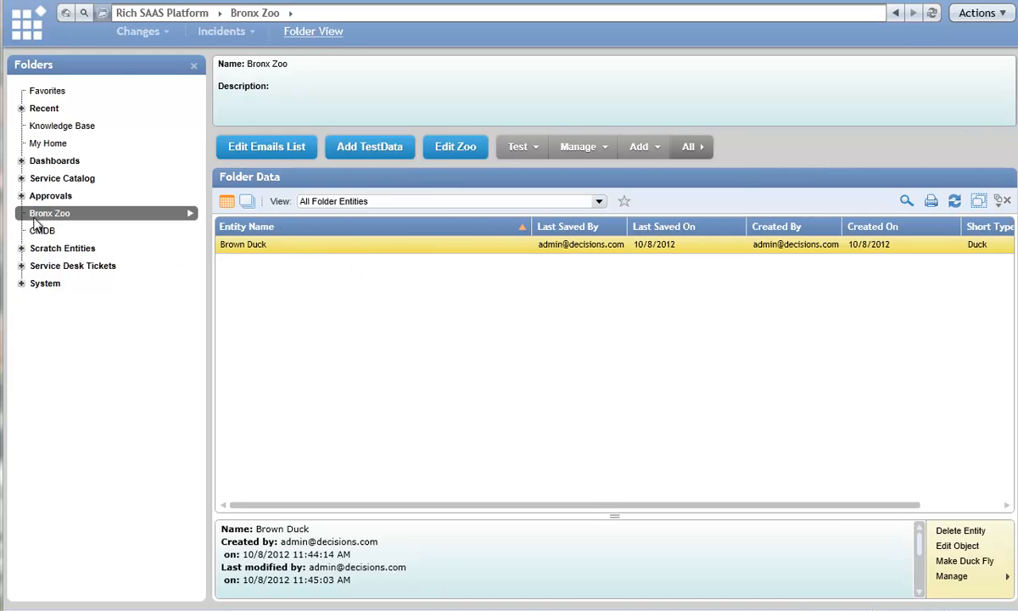
# Open the NonProfitOrganization.ZooFolderBehavior folder under Folder Behavior Actions in the System folder's Common Data Elements.
pyautogui.click(21, 284)
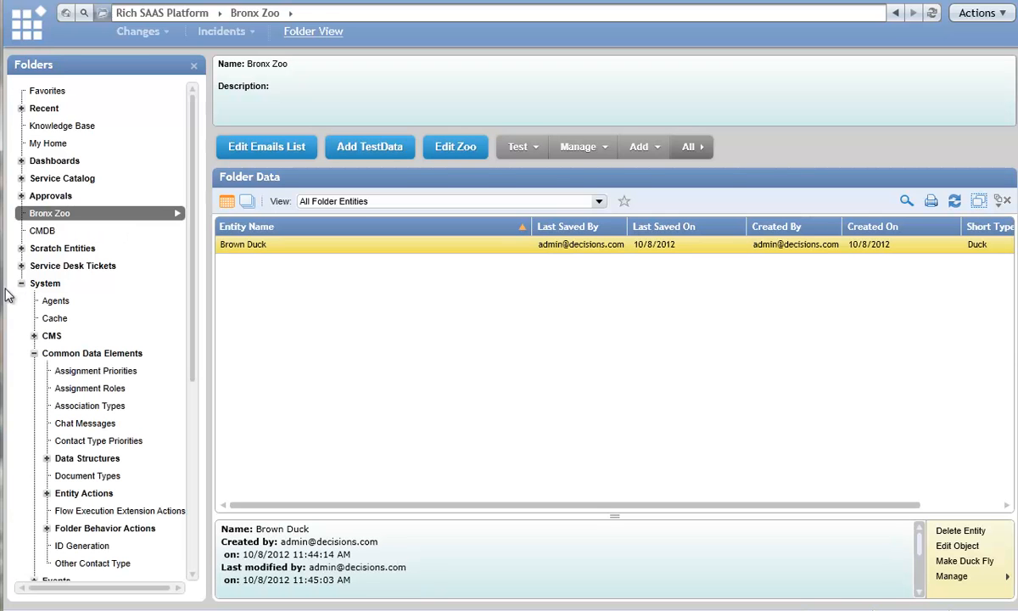
pyautogui.moveTo(195, 284); pyautogui.dragTo(206, 481)
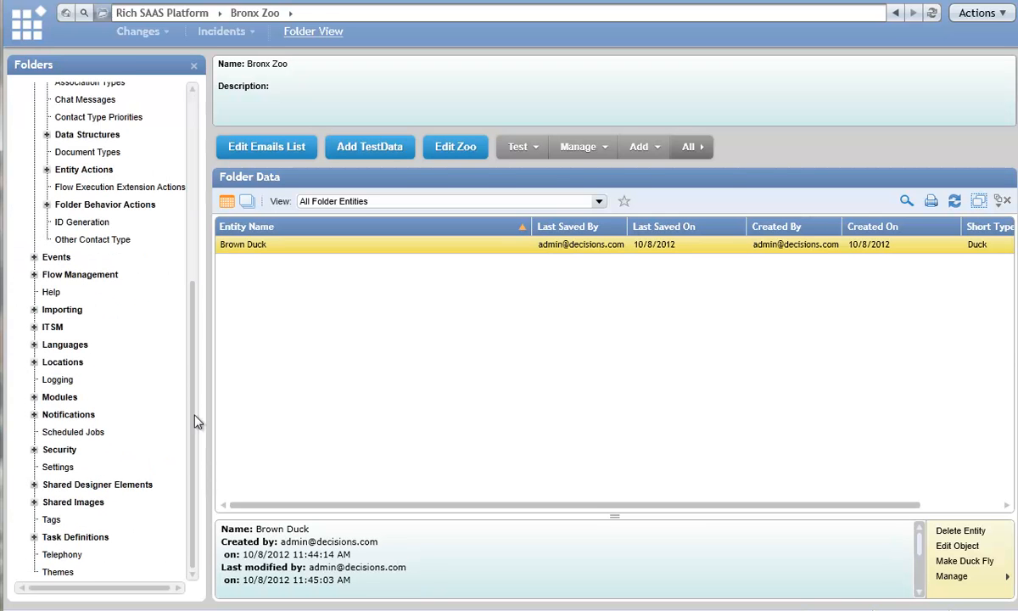
pyautogui.moveTo(193, 404); pyautogui.dragTo(190, 212)
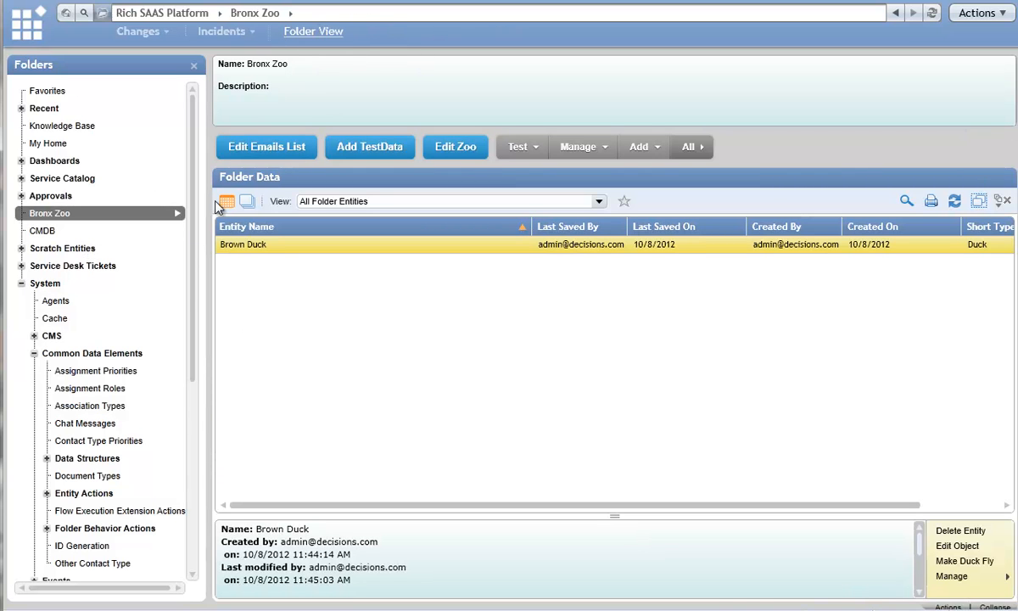
pyautogui.moveTo(191, 226); pyautogui.dragTo(191, 414)
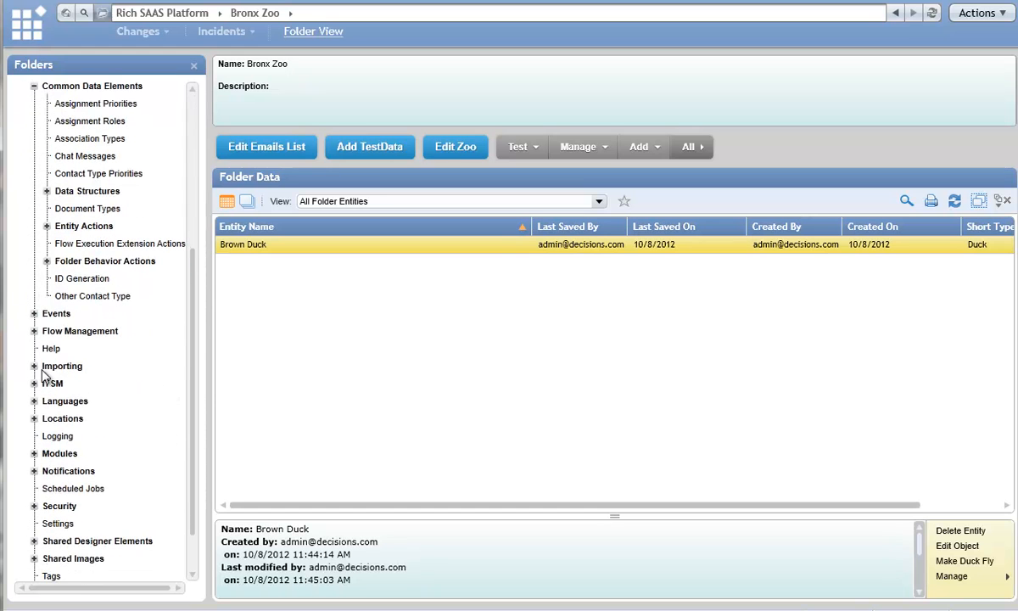
pyautogui.scroll(3, 72, 360)
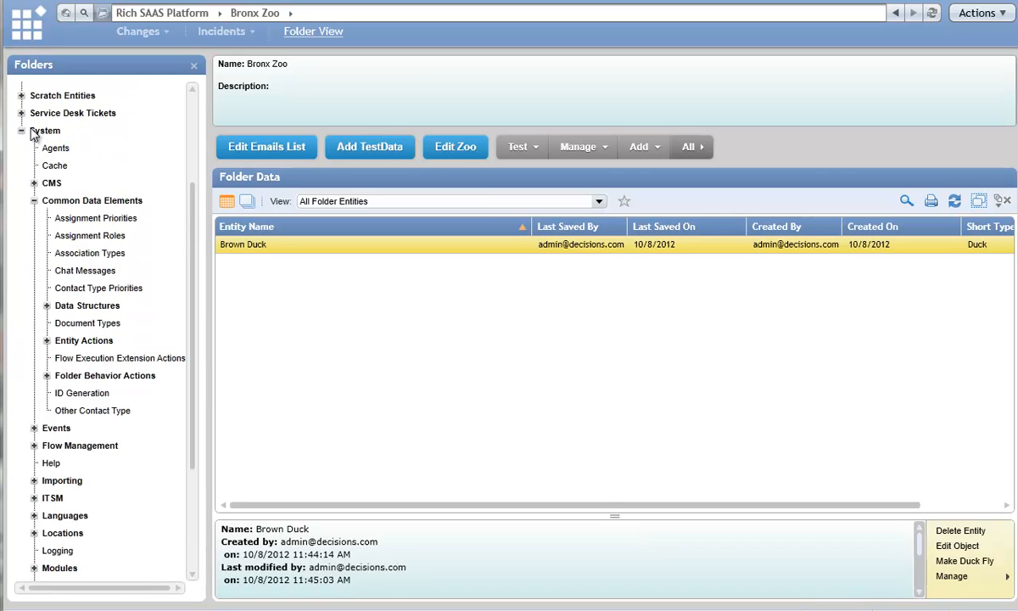
pyautogui.click(81, 376)
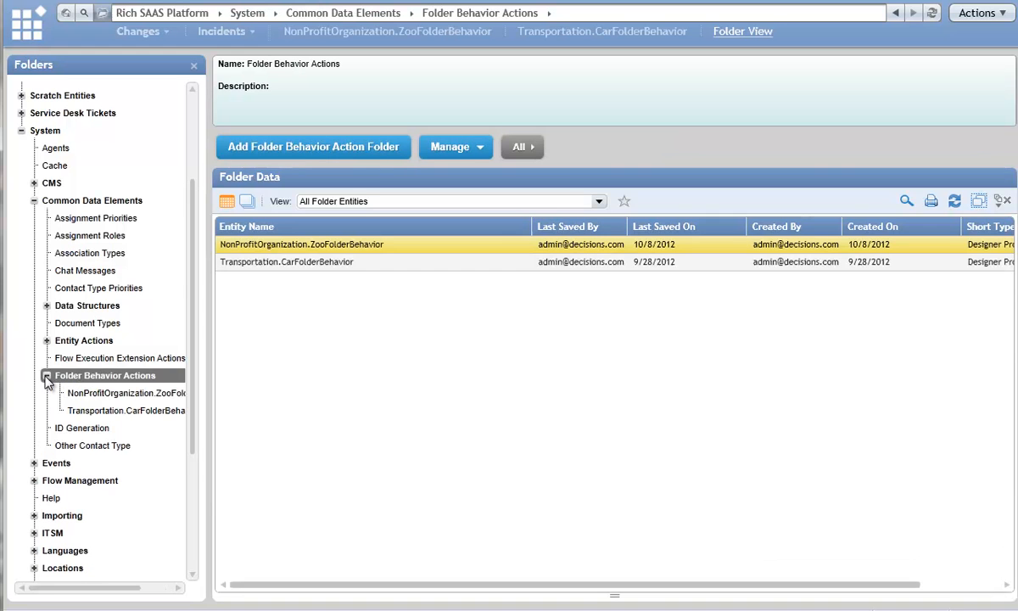
pyautogui.click(136, 393)
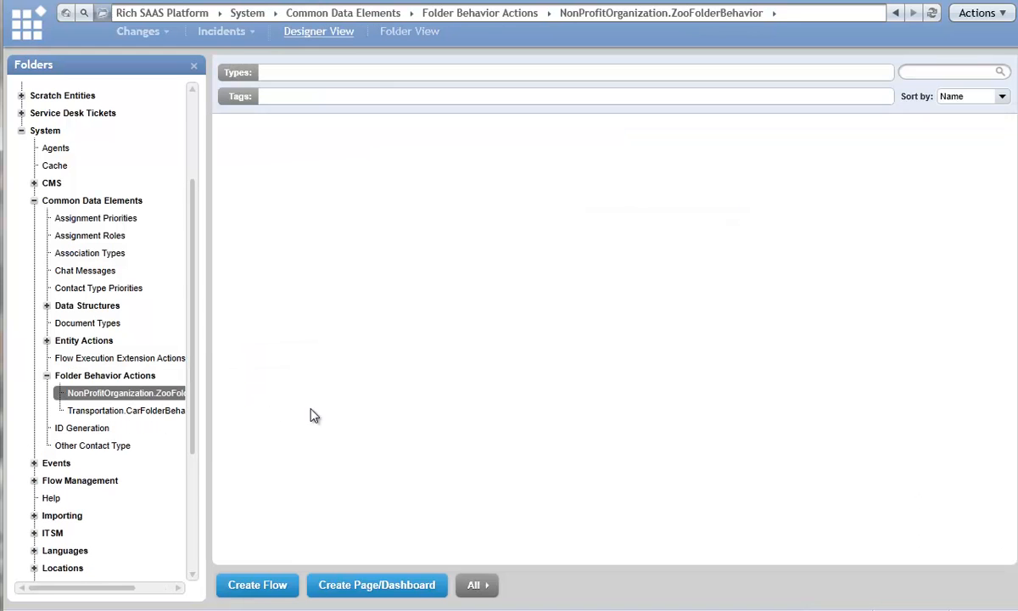
# Create a new page named "Zoo Details" in the NonProfitOrganization.ZooFolderBehavior folder.
pyautogui.click(397, 585)
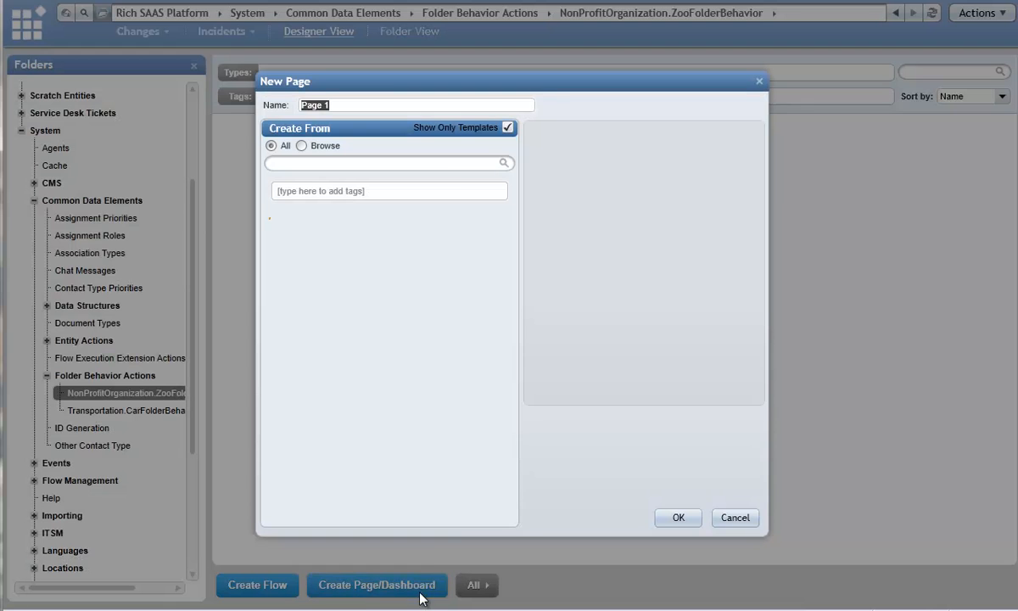
pyautogui.write('Zoo Details')
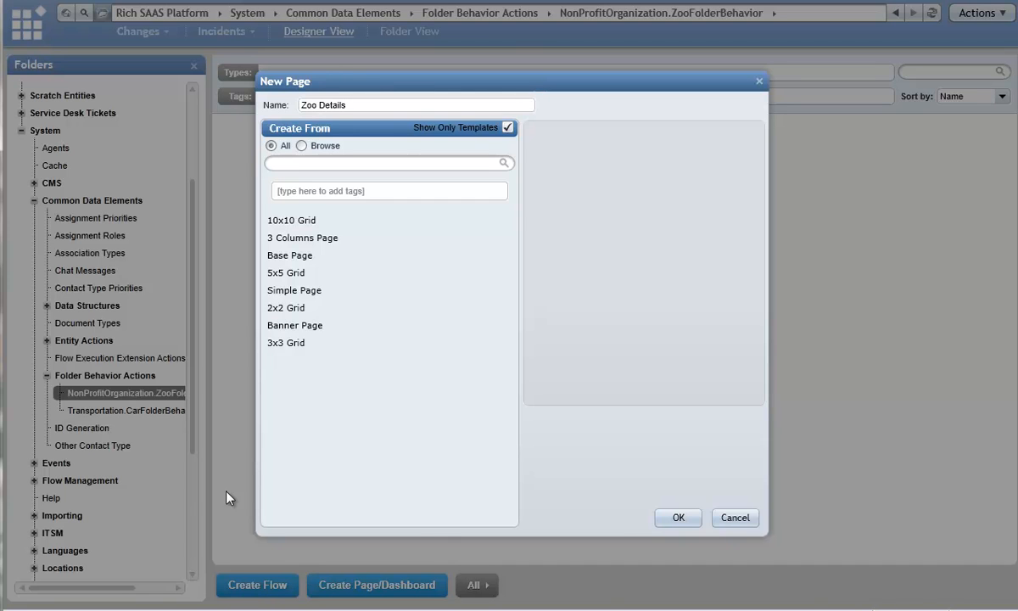
pyautogui.click(677, 519)
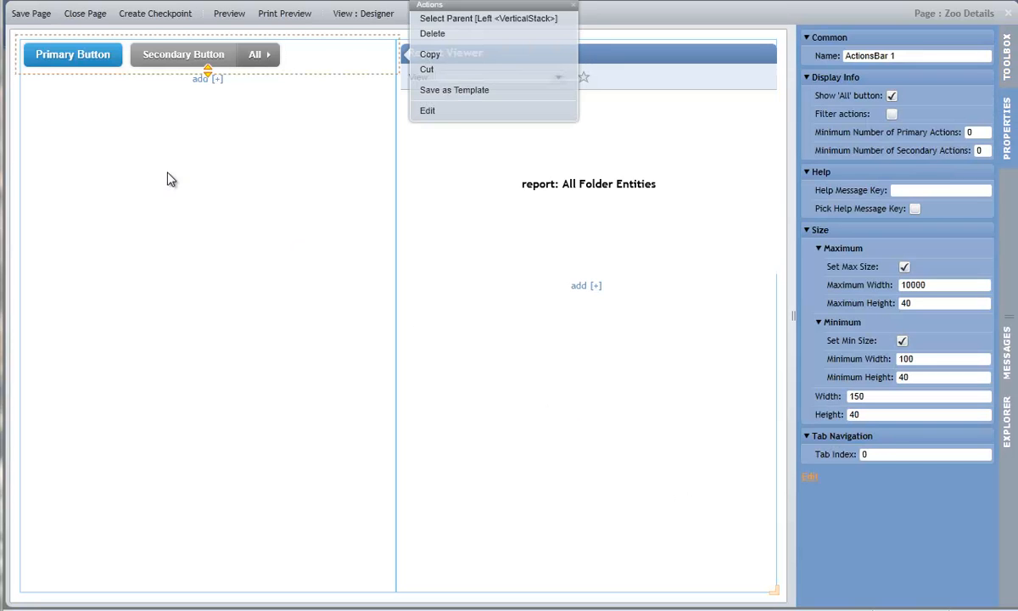
# Save the Zoo Details page with its actions bar and report viewer, without notes, and close the page designer.
pyautogui.click(480, 150)
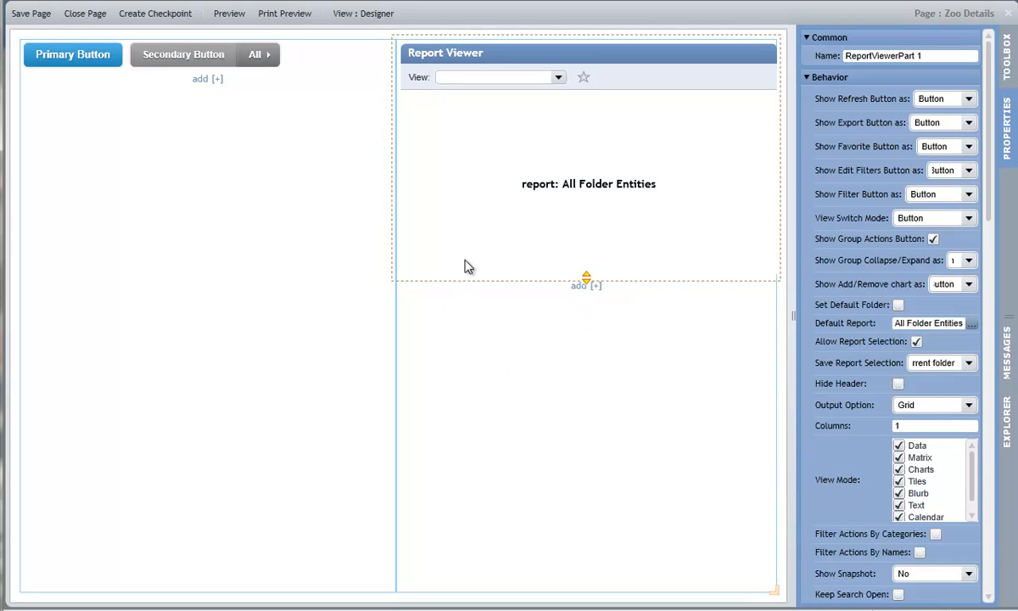
pyautogui.click(32, 14)
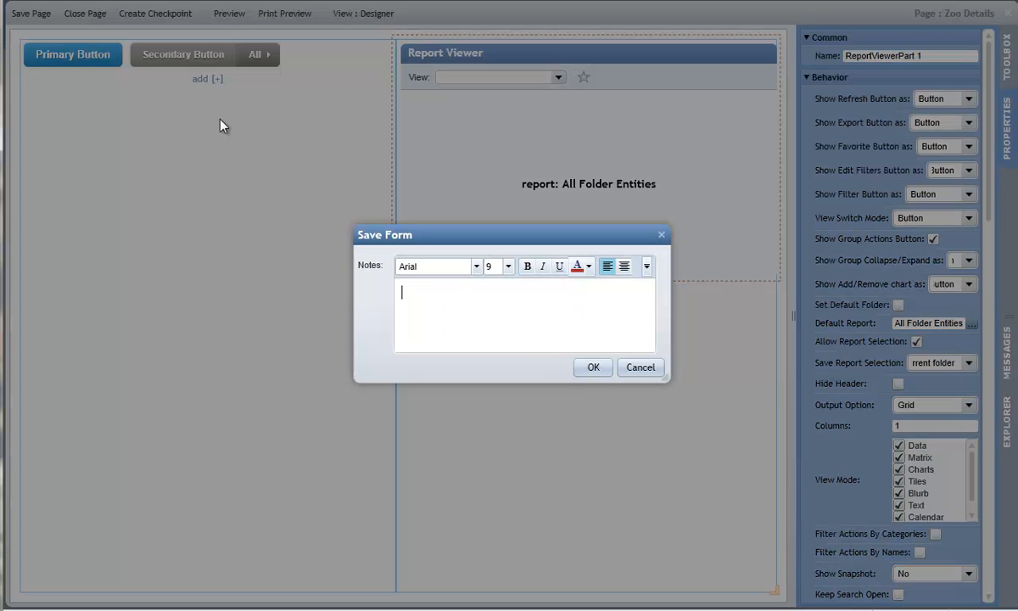
pyautogui.click(587, 370)
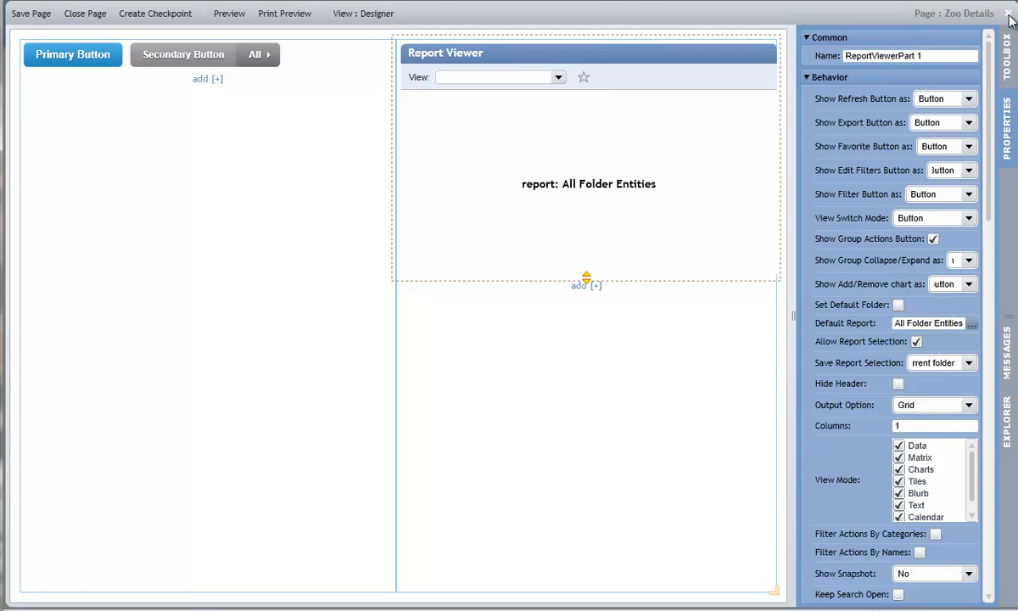
pyautogui.click(1008, 15)
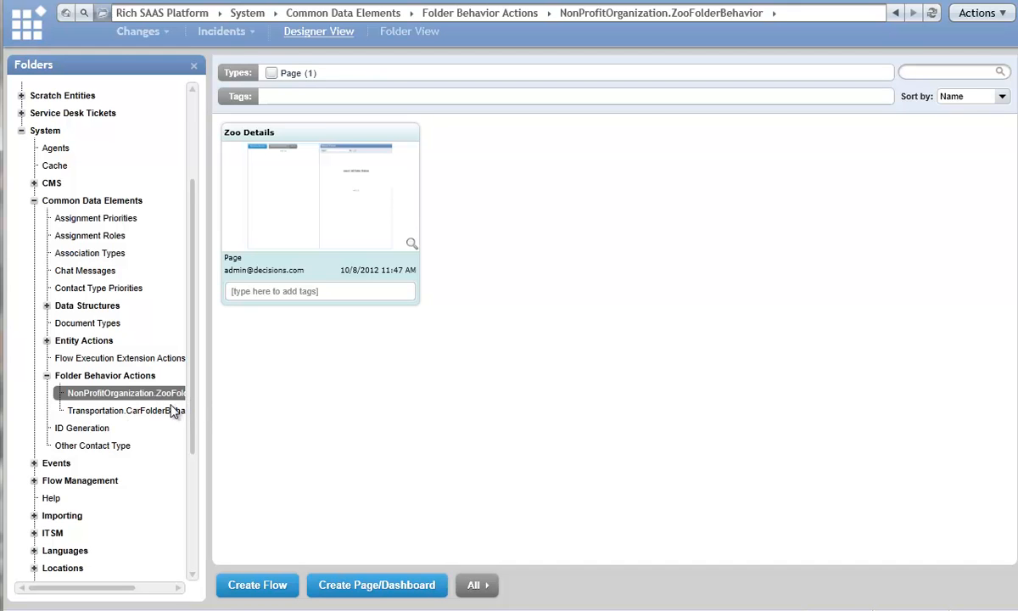
# Open the Bronx Zoo folder's Zoo Details page and enlarge the entity list area of the Report Viewer.
pyautogui.moveTo(194, 395); pyautogui.dragTo(193, 270)
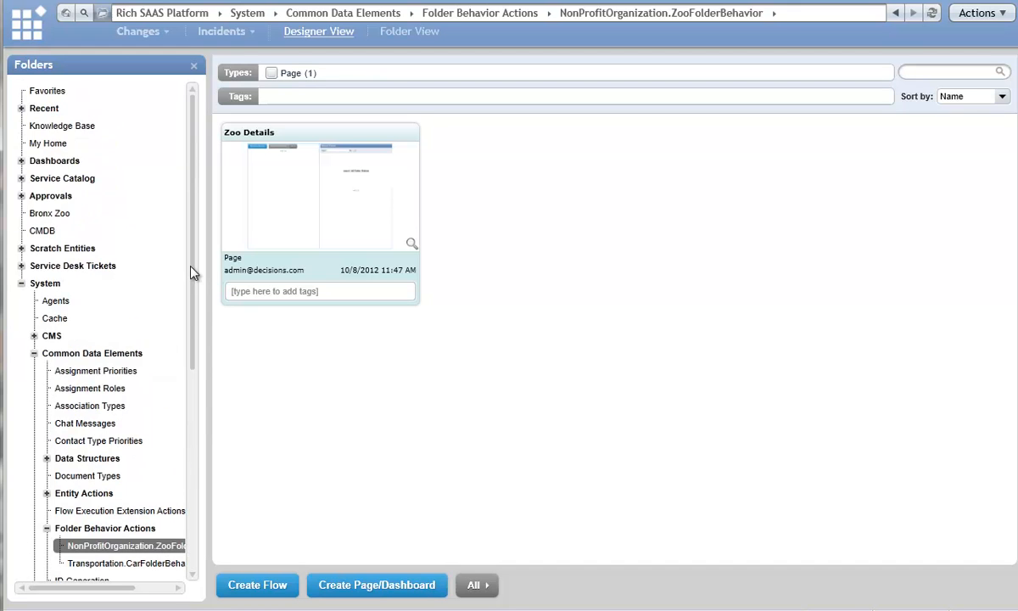
pyautogui.click(63, 216)
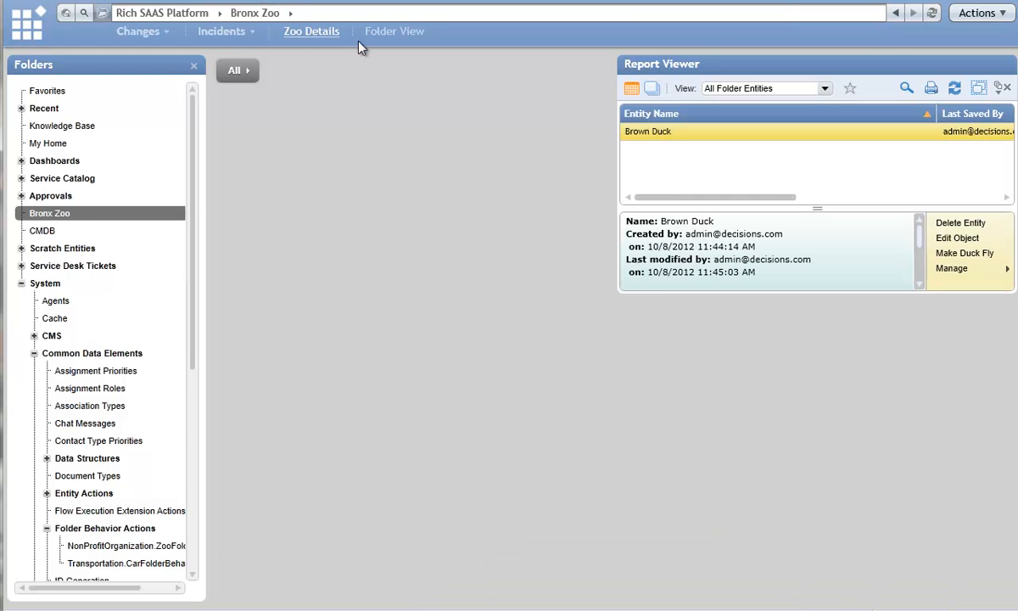
pyautogui.click(241, 71)
pyautogui.moveTo(297, 64)
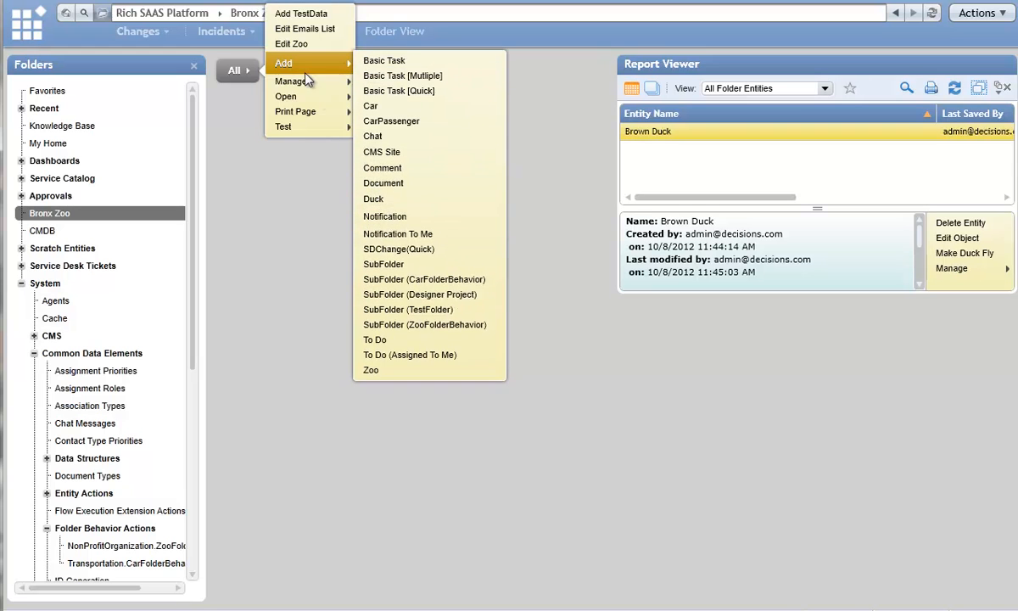
pyautogui.moveTo(356, 109)
pyautogui.click(708, 140)
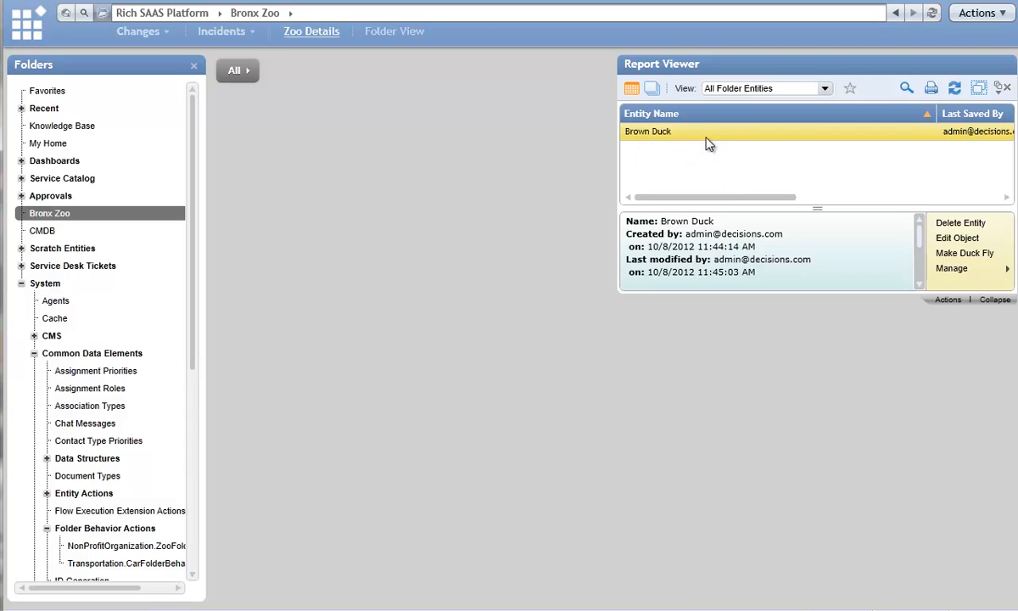
pyautogui.moveTo(710, 203); pyautogui.dragTo(708, 264)
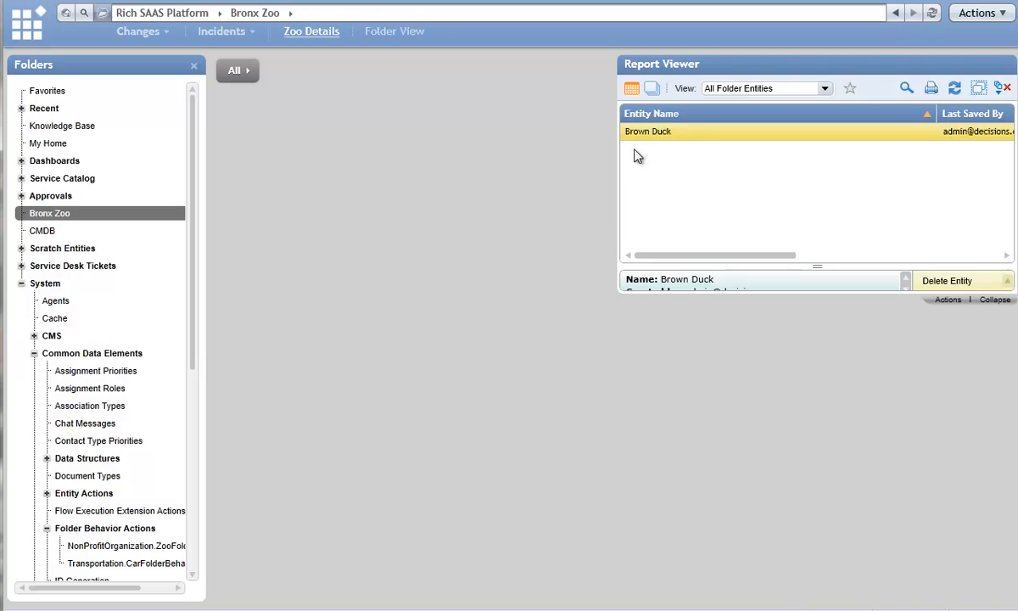
# Start adding a comment to the Bronx Zoo folder with the title "This is a comment".
pyautogui.click(248, 73)
pyautogui.moveTo(297, 62)
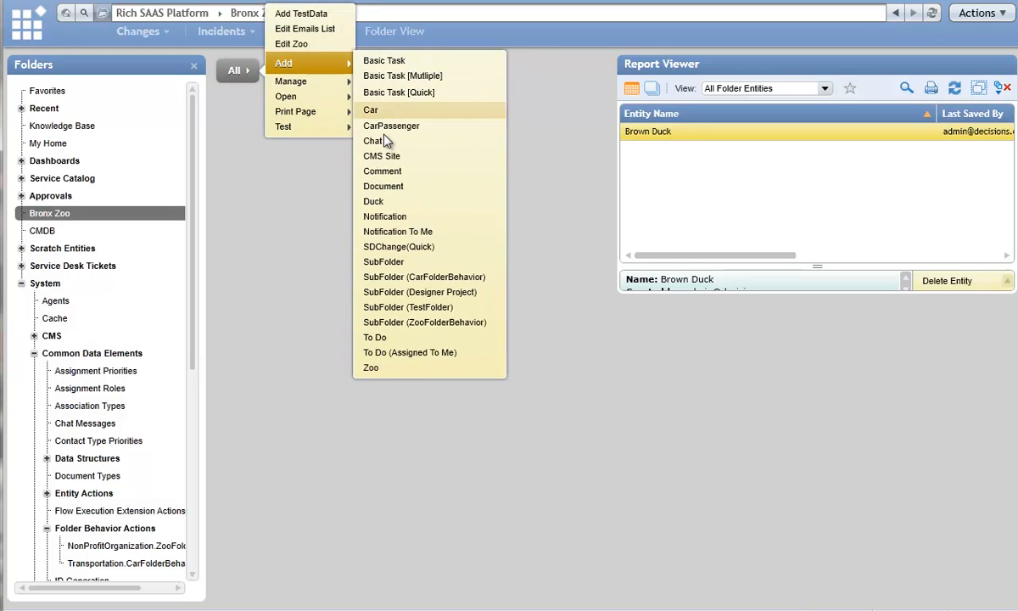
pyautogui.click(385, 170)
pyautogui.write('This is a comment')
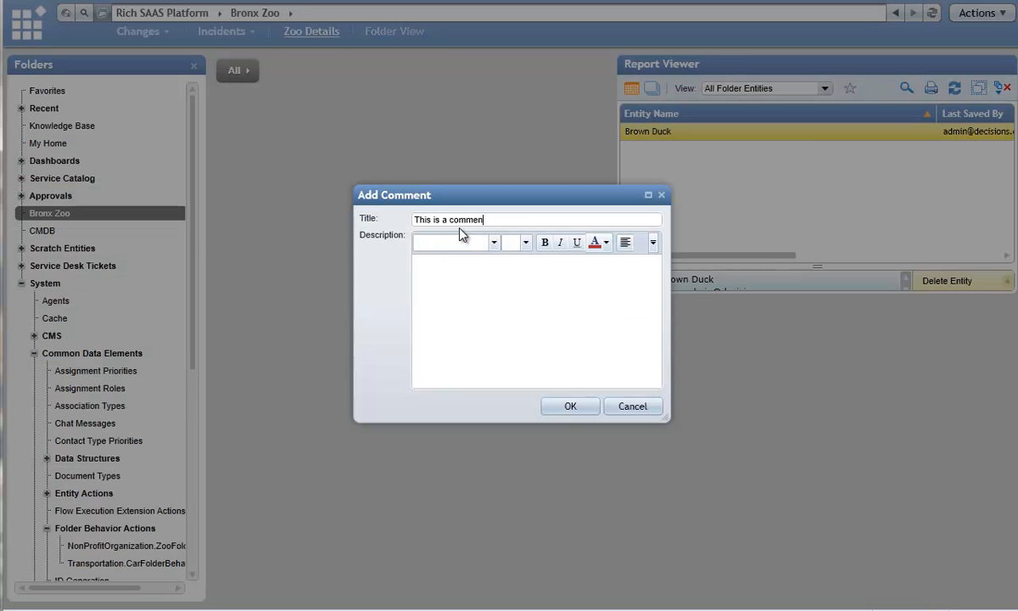
# Save the comment with the description "Comment description." and refresh the folder's entity report.
pyautogui.press('Tab')
pyautogui.write('Commend')
pyautogui.write(' de')
pyautogui.press('BackSpace')
pyautogui.press('BackSpace')
pyautogui.press('BackSpace')
pyautogui.press('BackSpace')
pyautogui.write('t description.')
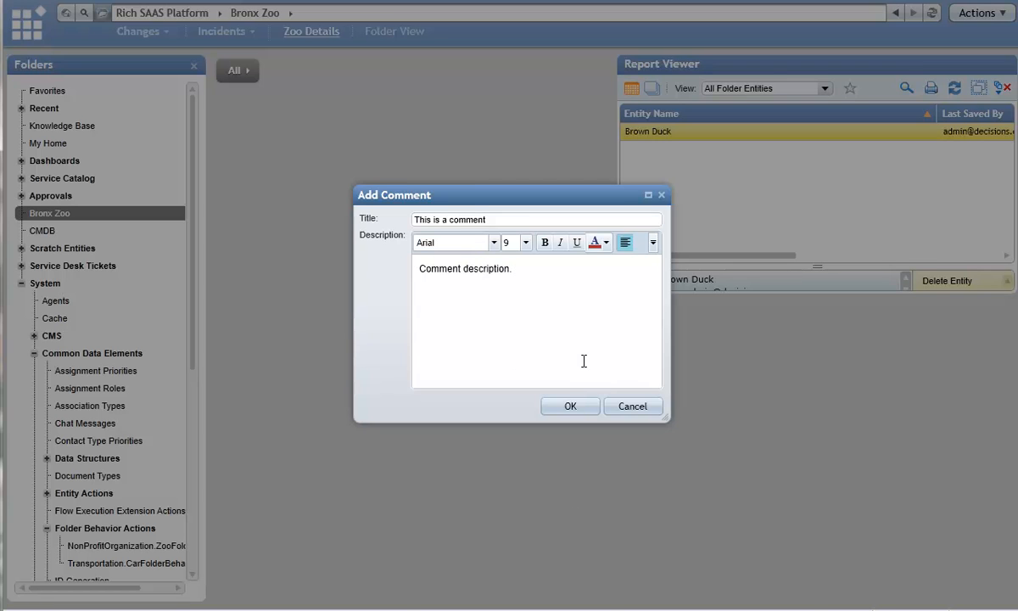
pyautogui.click(575, 408)
pyautogui.click(954, 88)
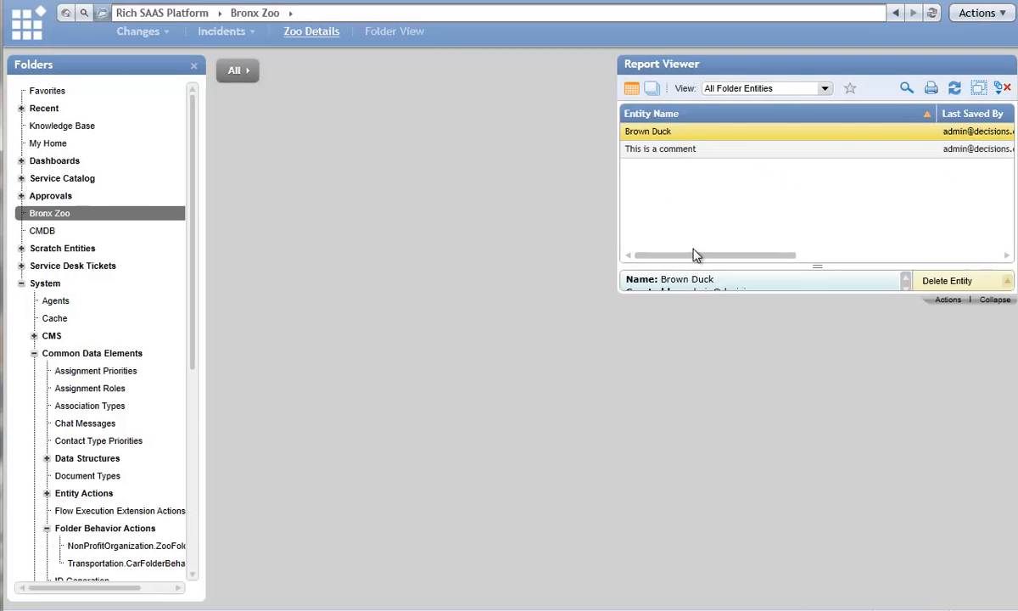